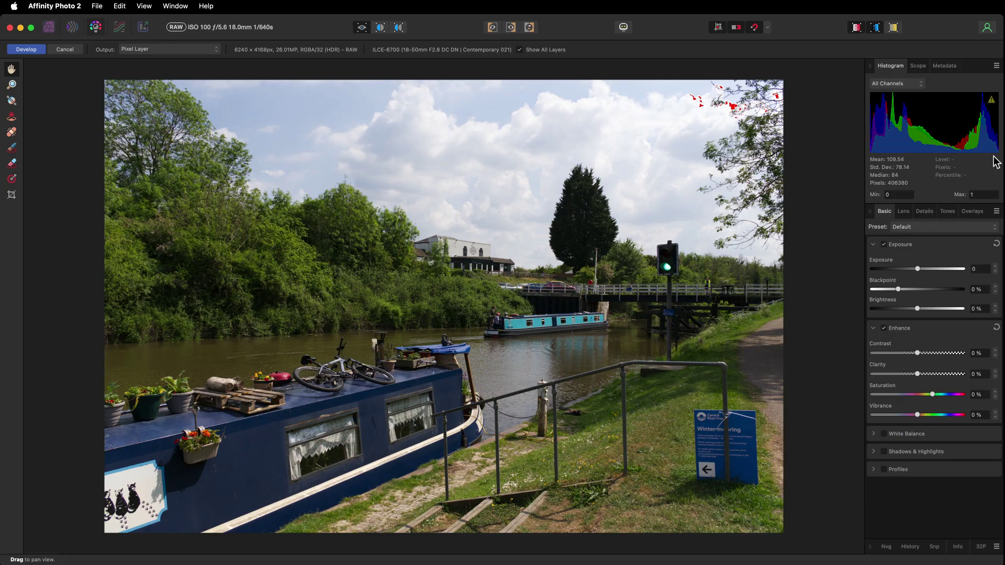
Step: In Develop's Basic tab, lower Exposure to -0.508 and raise Brightness to 4%
mouse_move(999, 157)
mouse_move(988, 116)
left_click_drag(917, 269, 915, 270)
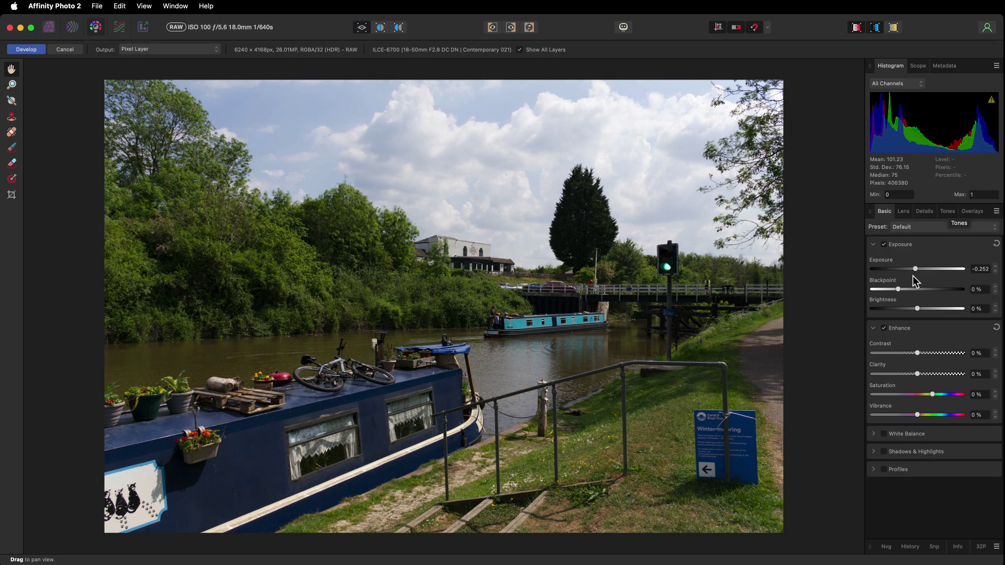
left_click(917, 310)
left_click_drag(919, 310, 925, 309)
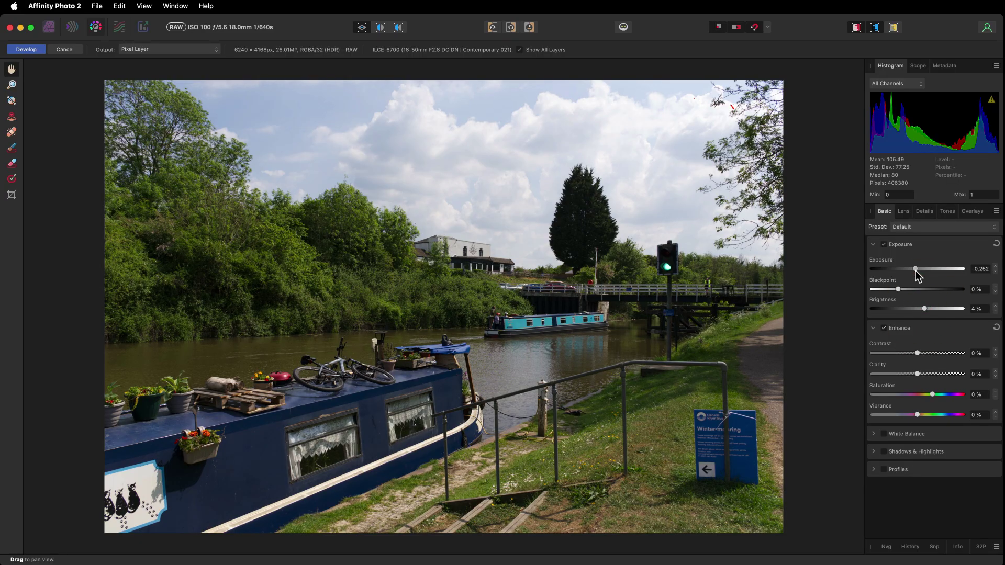
left_click_drag(916, 271, 914, 271)
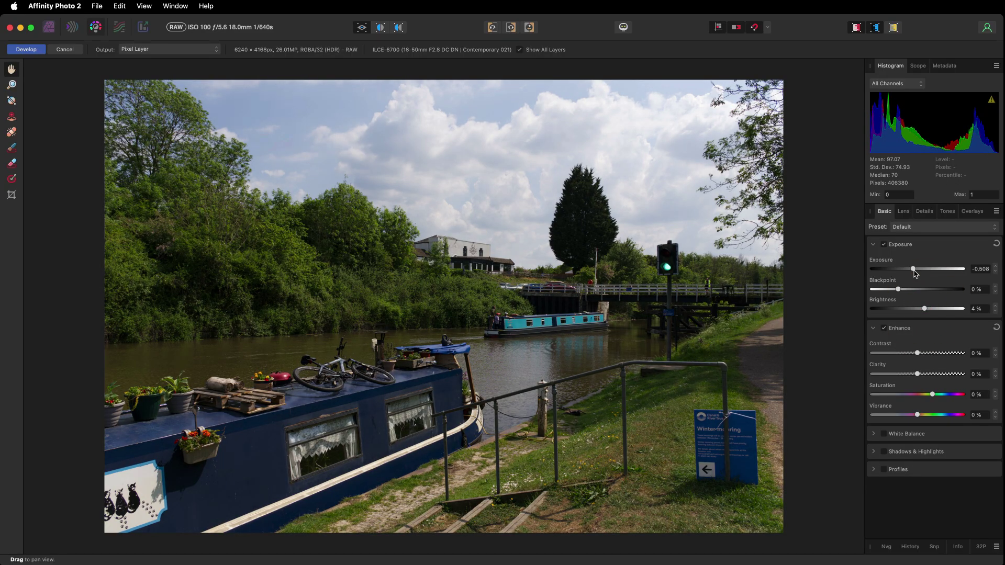
Step: Enable Shadows & Highlights with Shadows at 42% and Highlights at -60%
left_click(911, 453)
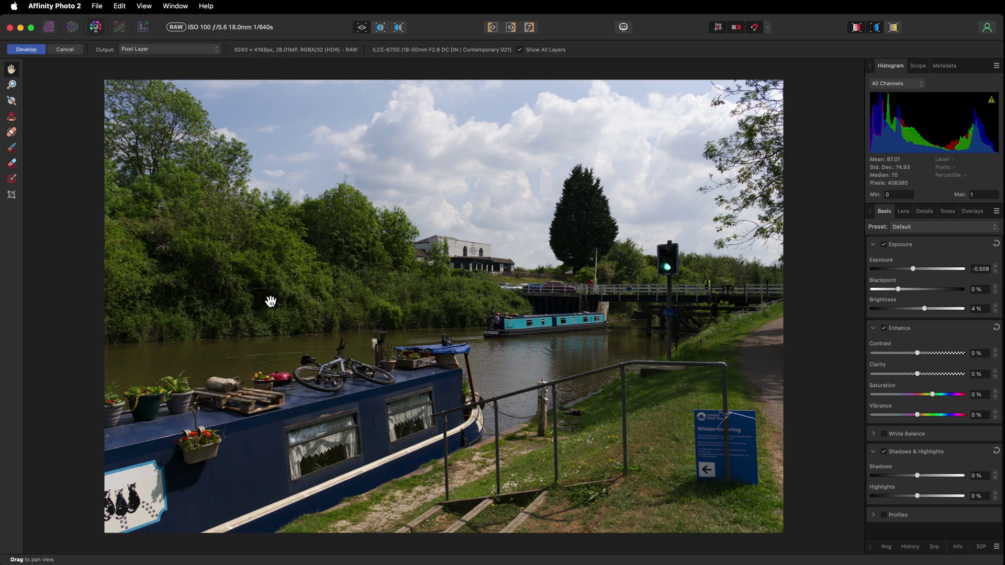
left_click(935, 475)
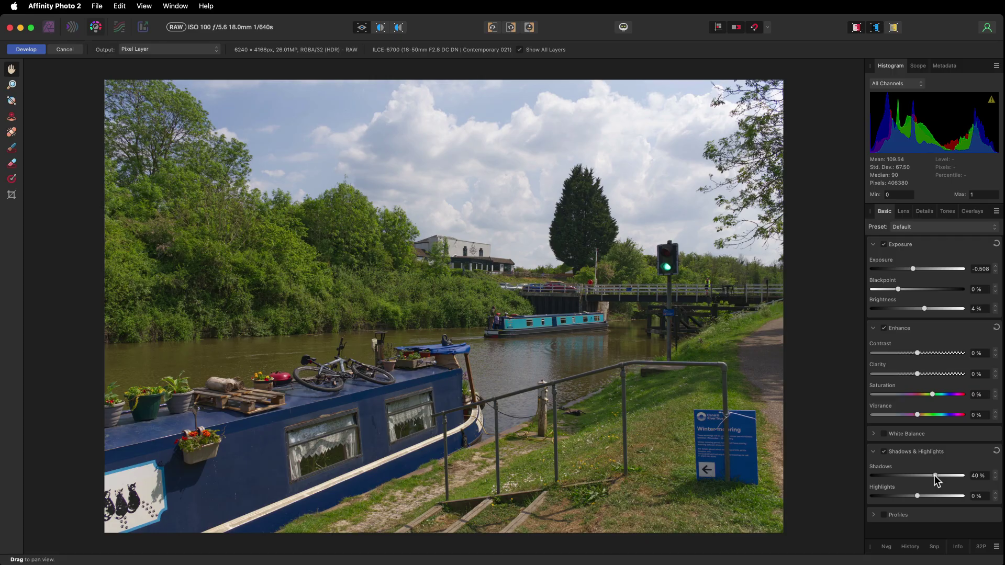
left_click_drag(934, 475, 936, 475)
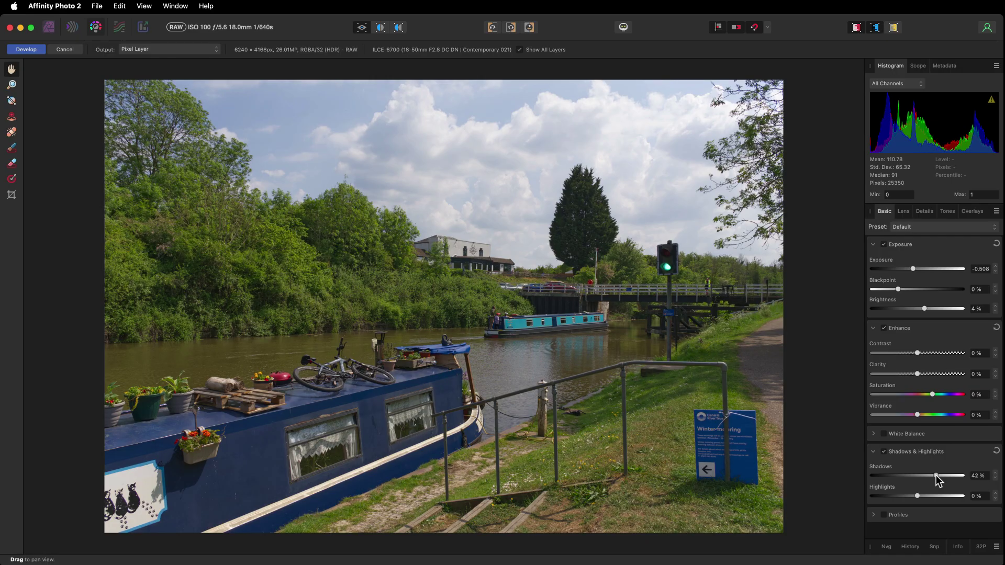
left_click(896, 496)
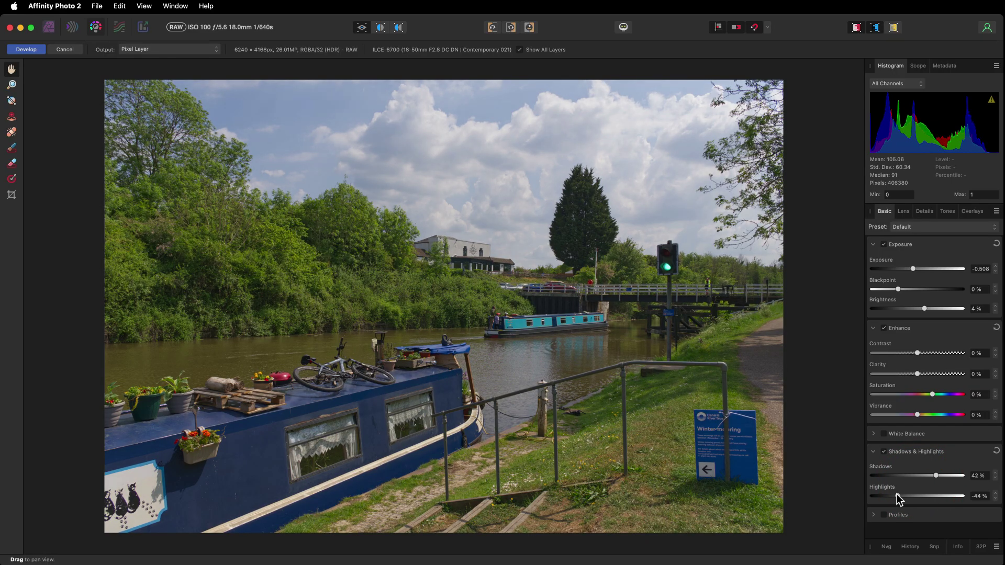
left_click_drag(896, 496, 891, 496)
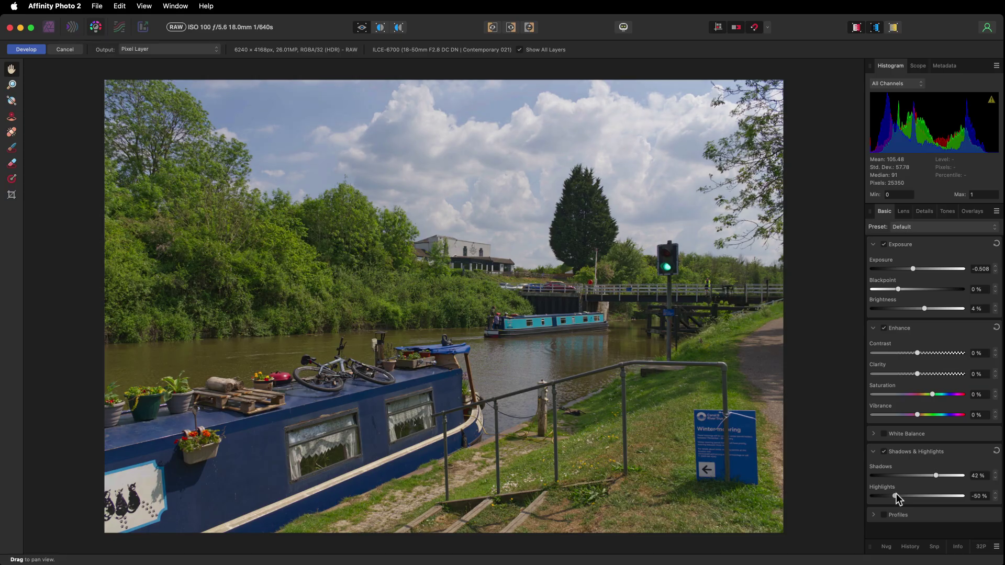
left_click_drag(891, 495, 890, 495)
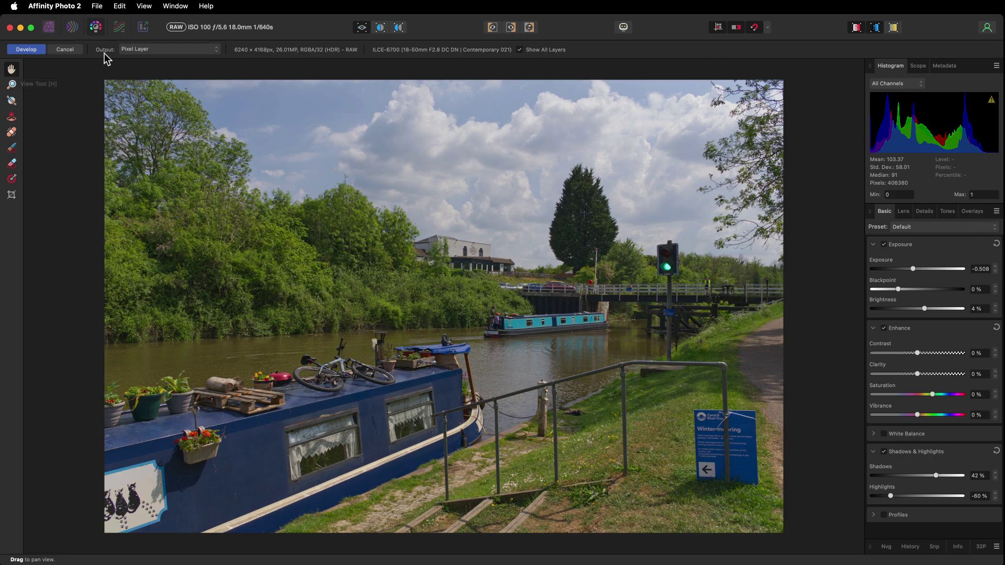
Step: Set the develop Output to RAW Layer (Linked)
left_click(151, 50)
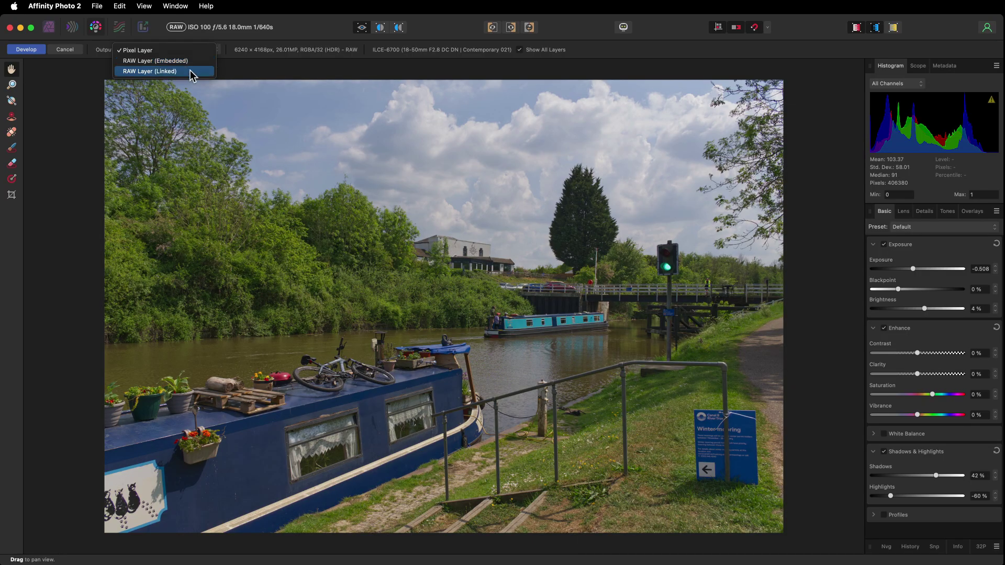
left_click(184, 72)
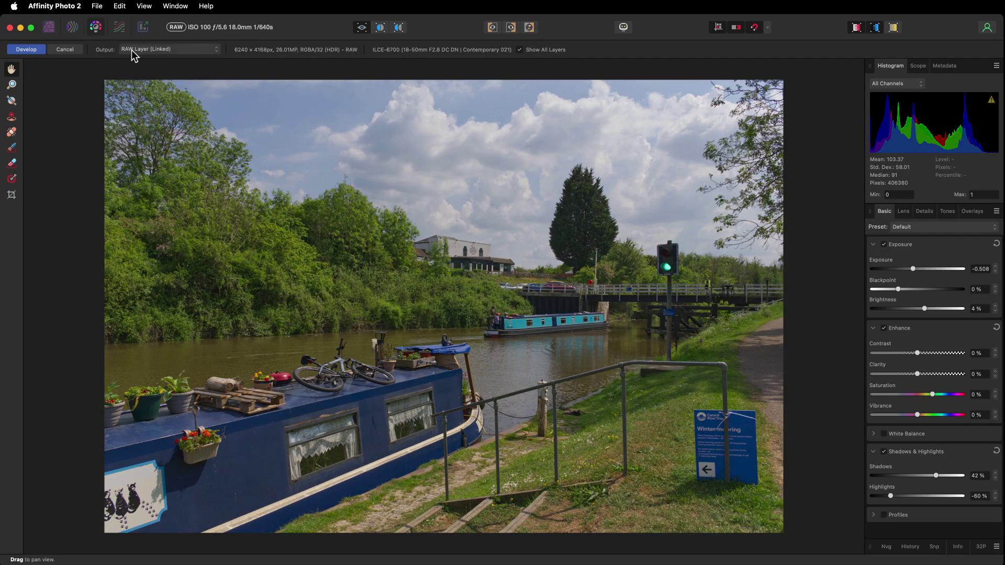
Step: Develop the photo, then flood-select the sky at 20% tolerance with Contiguous off
left_click(31, 51)
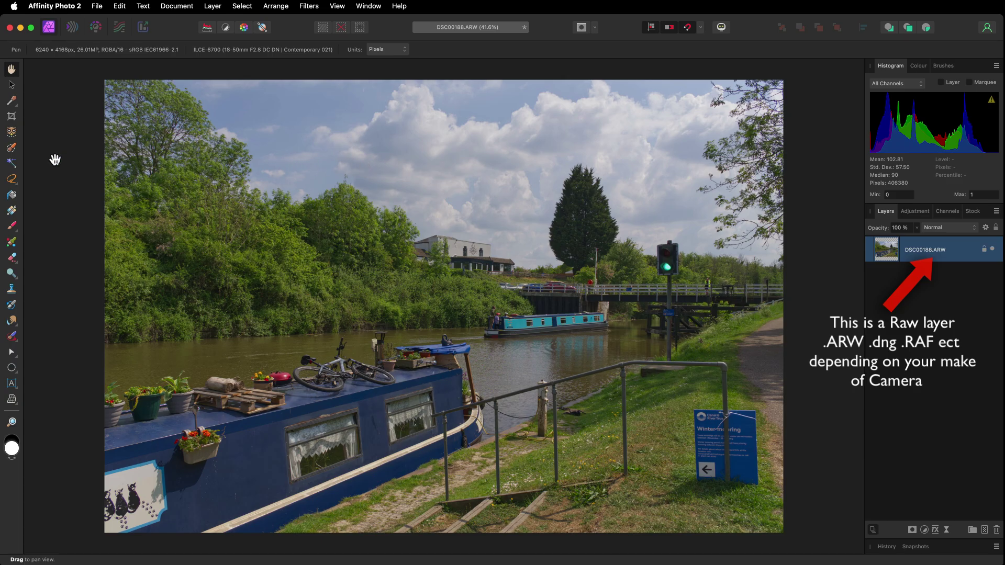
left_click(12, 164)
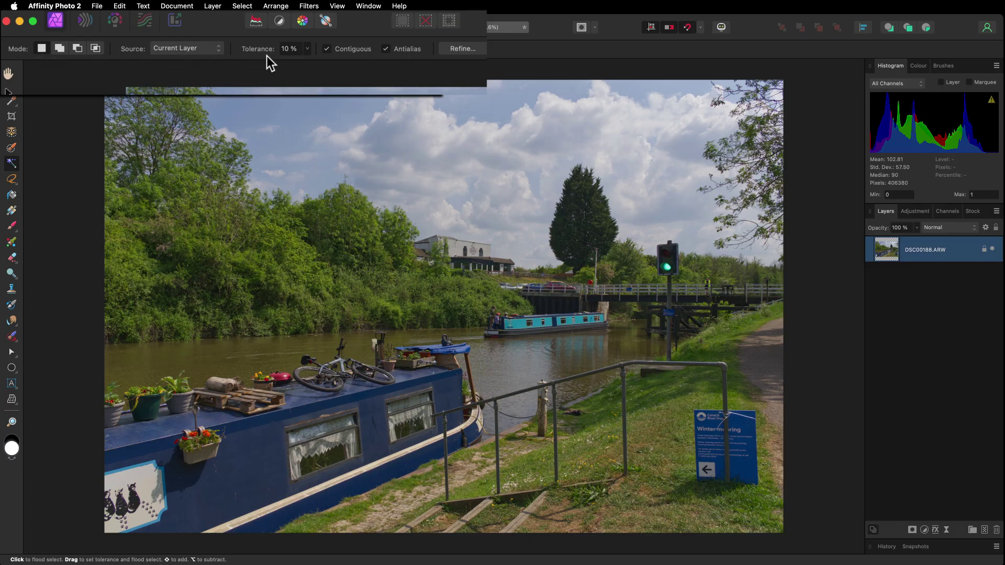
left_click(306, 48)
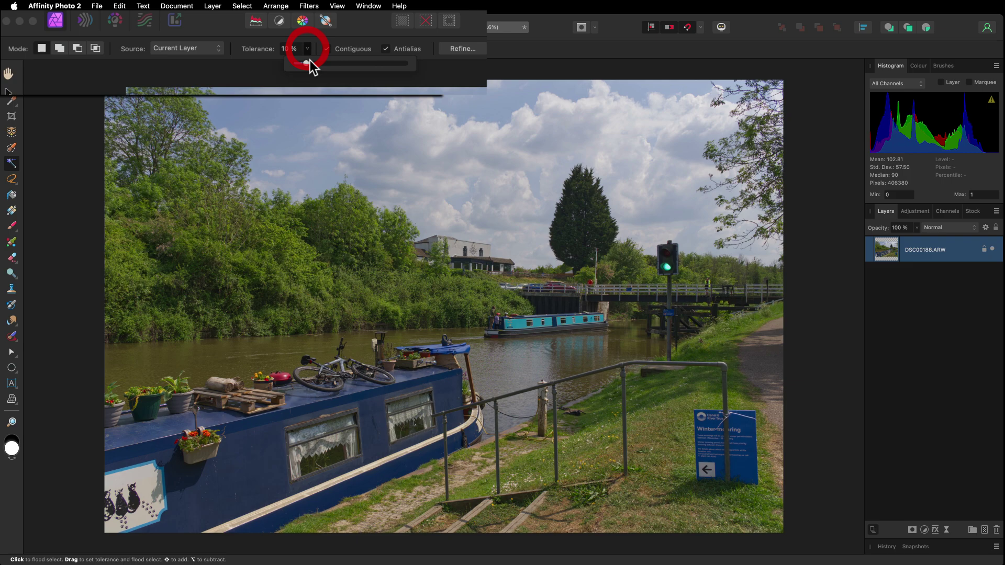
left_click_drag(310, 62, 317, 64)
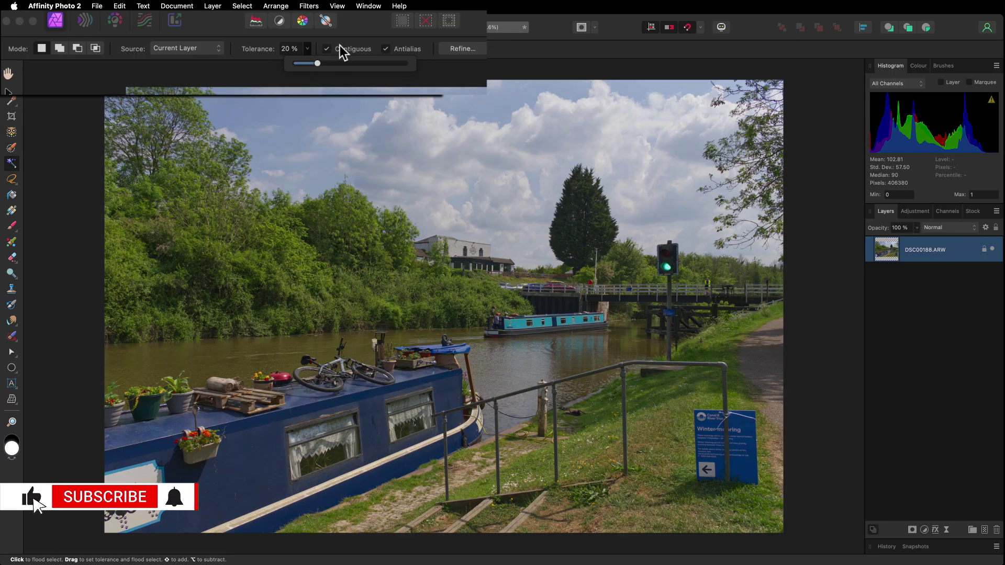
left_click(326, 48)
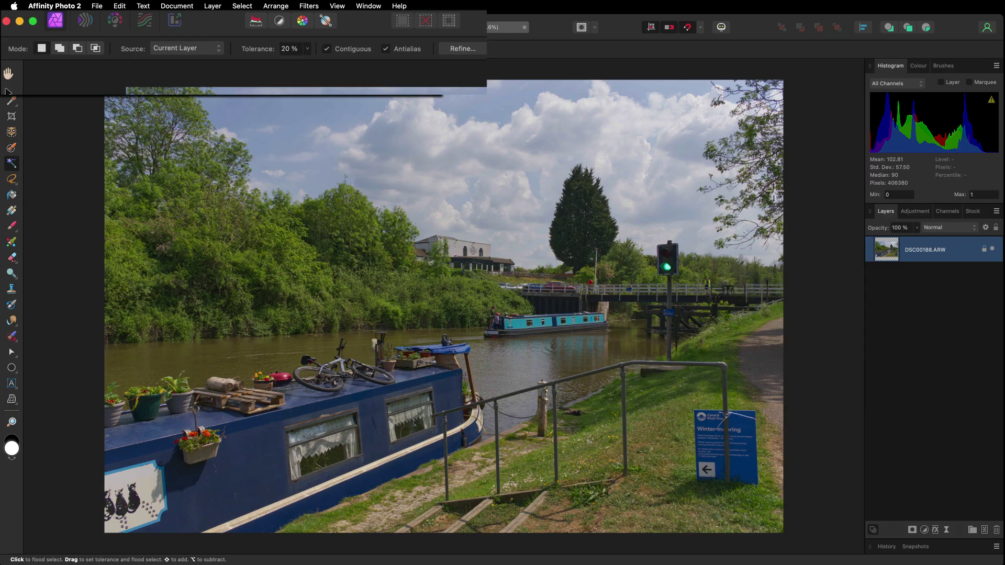
left_click(327, 49)
left_click(386, 112)
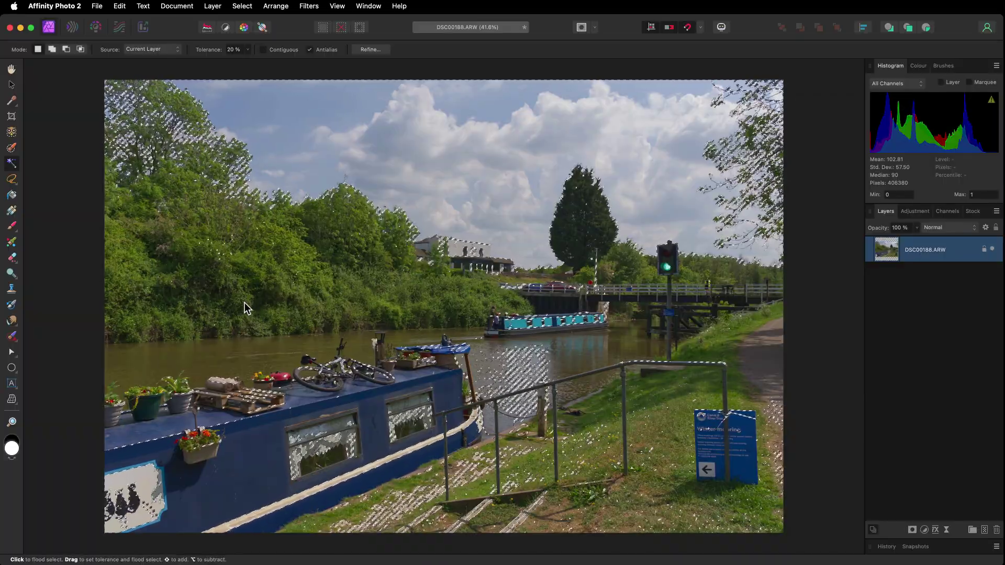
Step: Subtract the boat, water, grass and lower scene from the selection with a freehand lasso
left_click(11, 180)
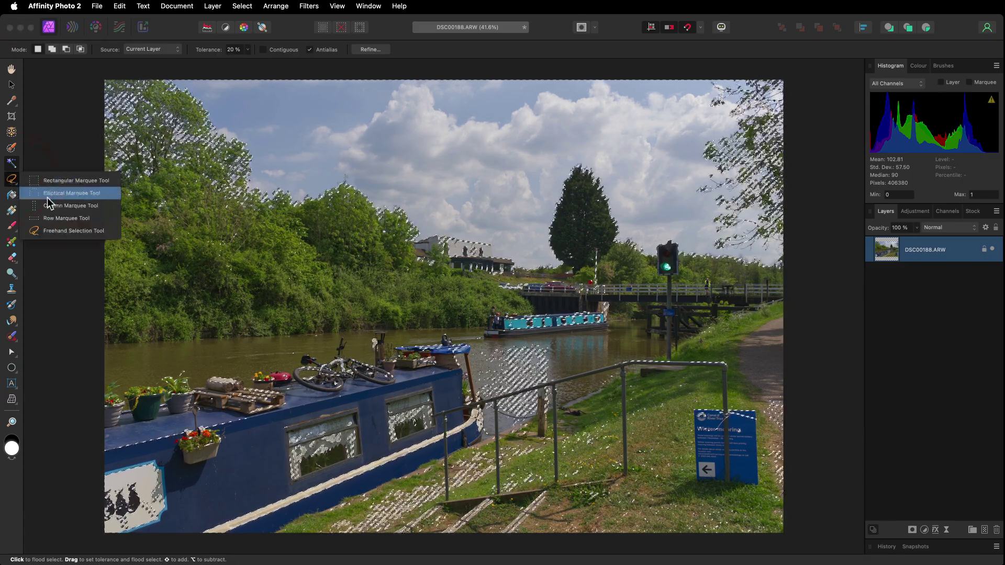
left_click(50, 230)
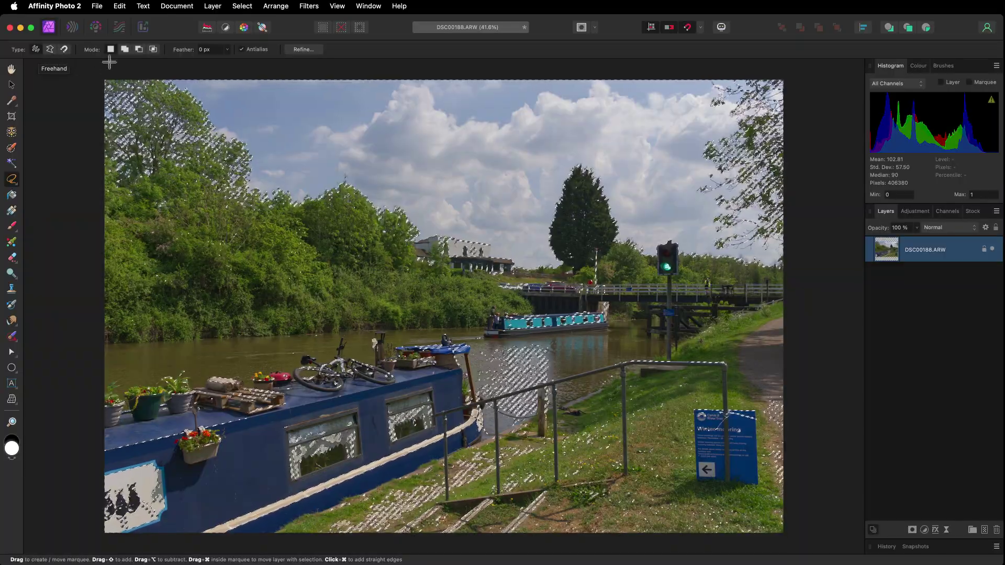
left_click(140, 50)
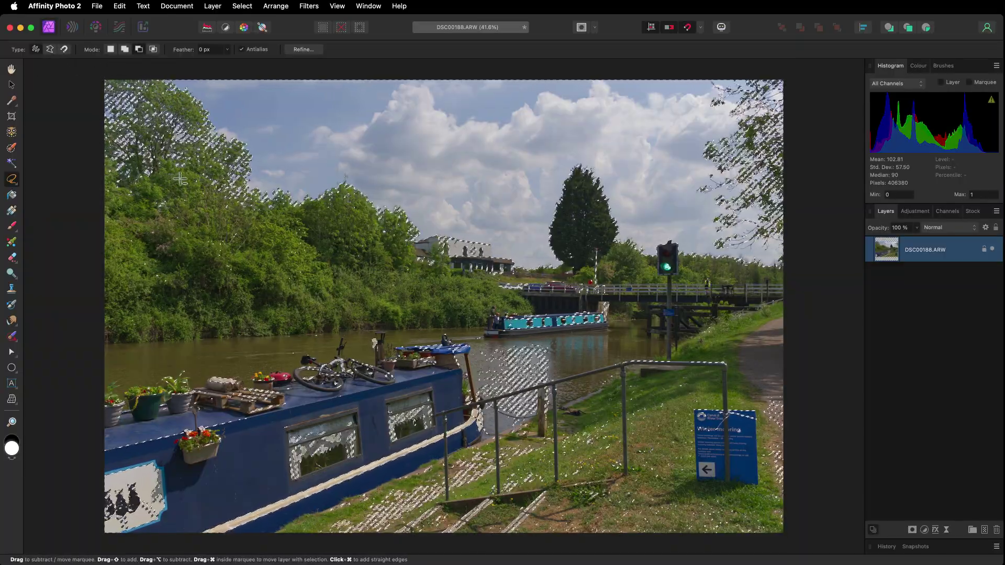
mouse_move(155, 171)
left_mouse_down()
mouse_move(90, 160)
mouse_move(63, 187)
mouse_move(46, 289)
mouse_move(48, 489)
mouse_move(68, 528)
mouse_move(121, 547)
left_mouse_up()
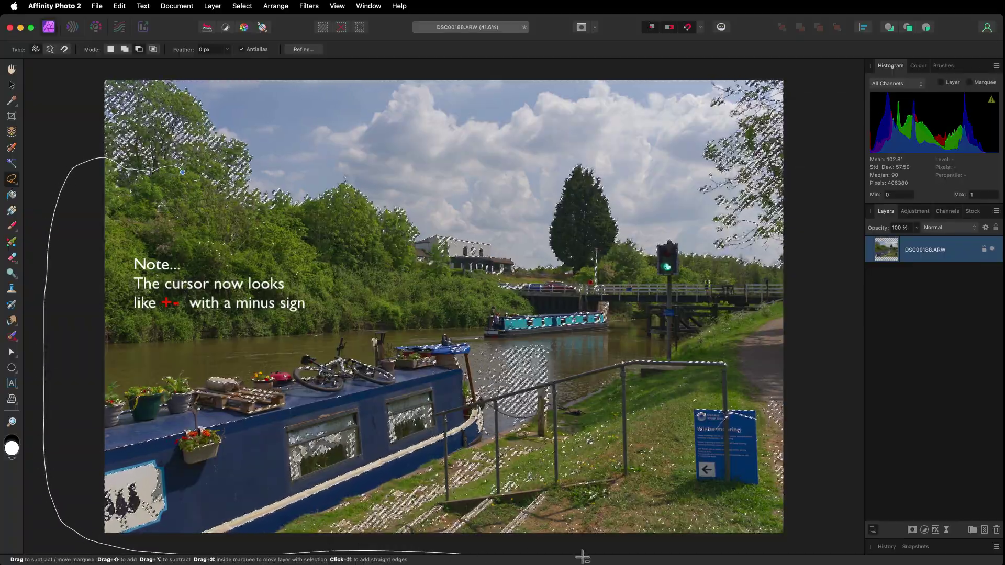
mouse_move(582, 557)
left_mouse_down()
mouse_move(794, 529)
mouse_move(842, 456)
mouse_move(821, 342)
mouse_move(793, 288)
left_mouse_up()
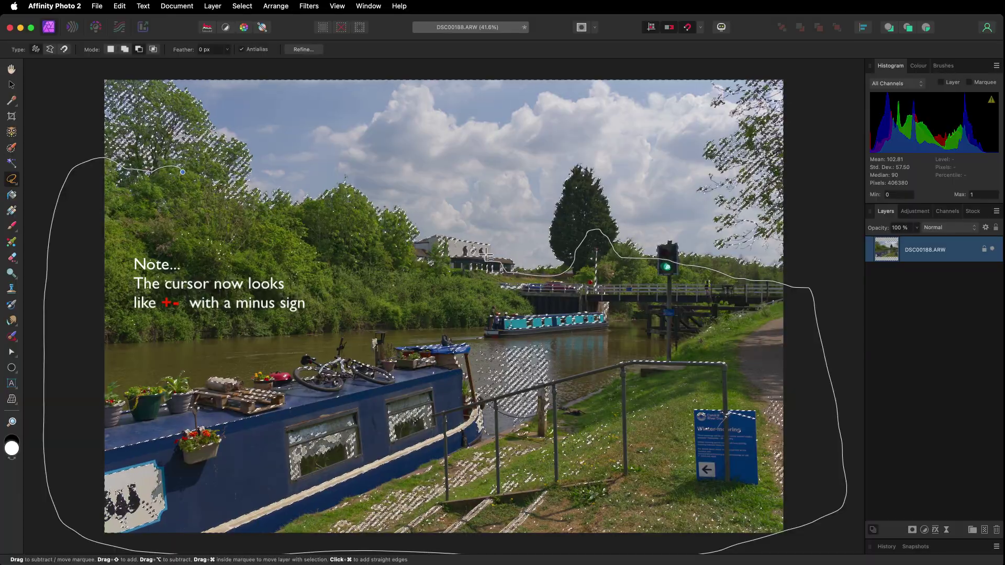
mouse_move(474, 247)
left_mouse_down()
mouse_move(405, 249)
mouse_move(392, 220)
mouse_move(261, 220)
left_mouse_up()
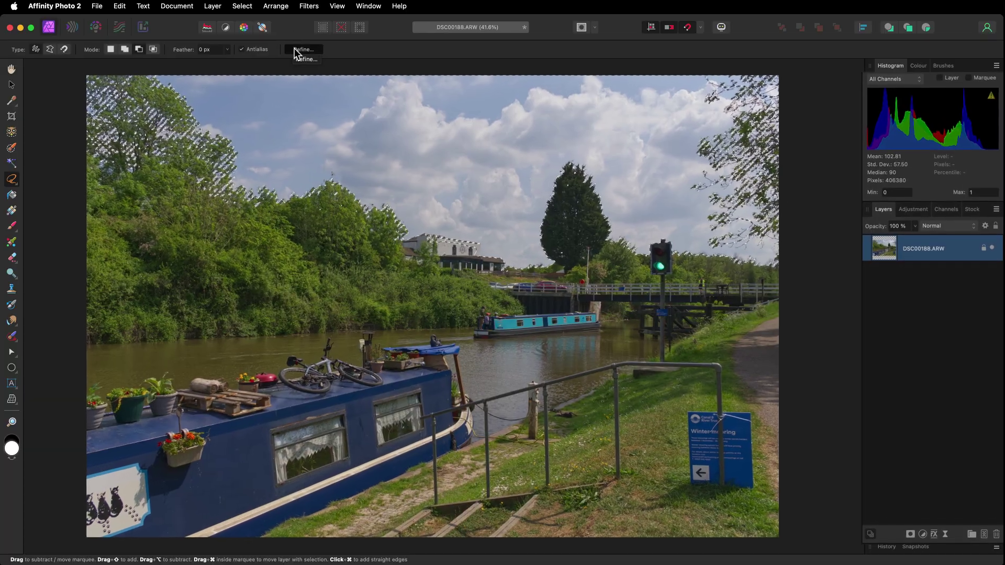
Step: Feather the sky selection edge by 2 px in Refine Selection and apply it
left_click(294, 48)
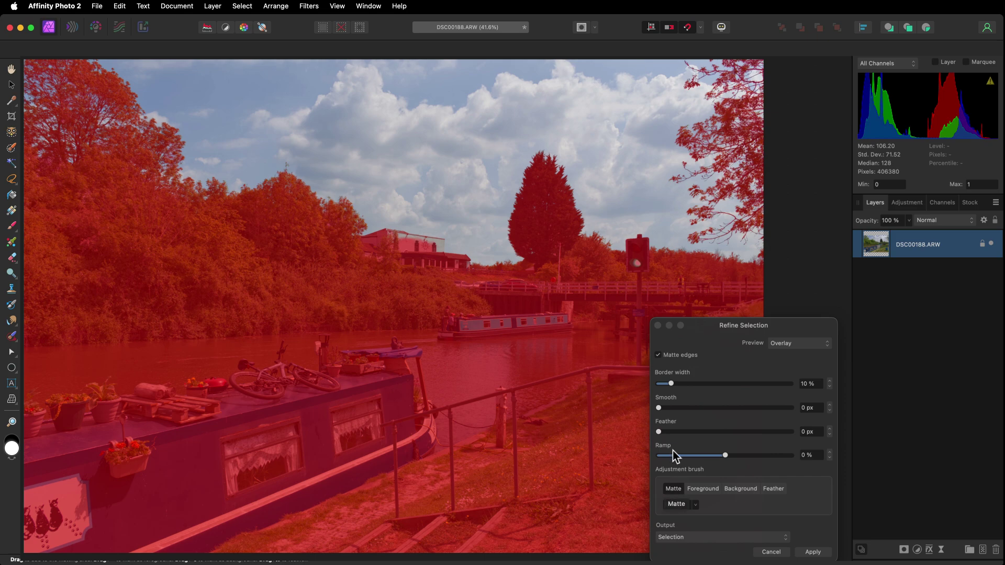
left_click_drag(660, 431, 696, 442)
left_click(812, 551)
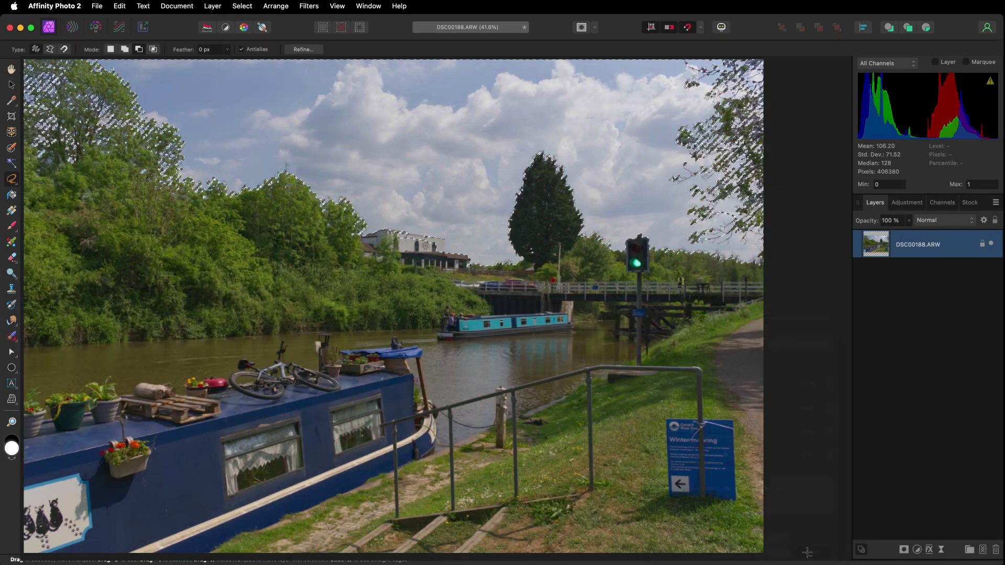
Step: Add a sky-masked Levels adjustment layer and clear the selection marquee
left_click(916, 549)
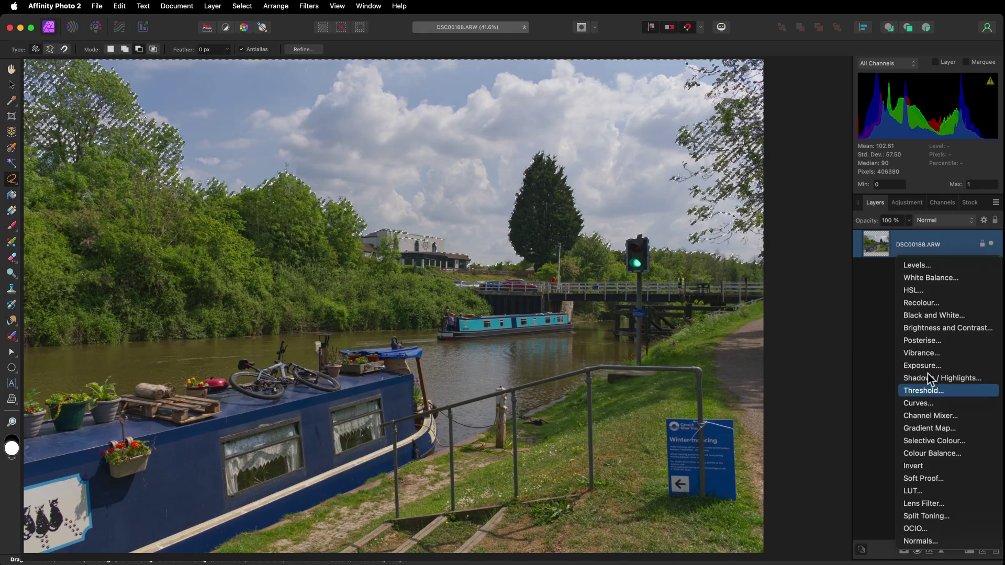
left_click(921, 265)
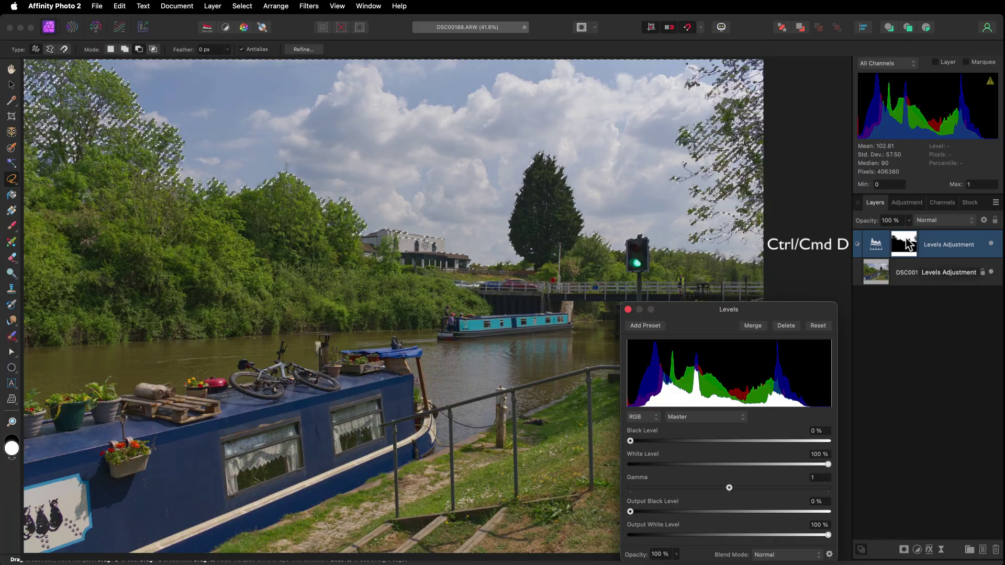
key("super+d")
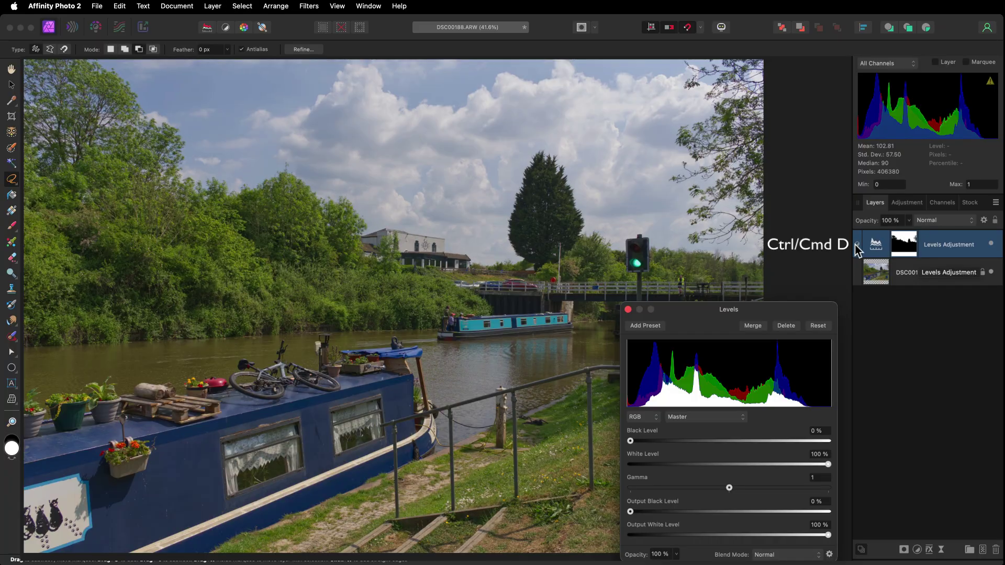
left_click_drag(734, 312, 883, 77)
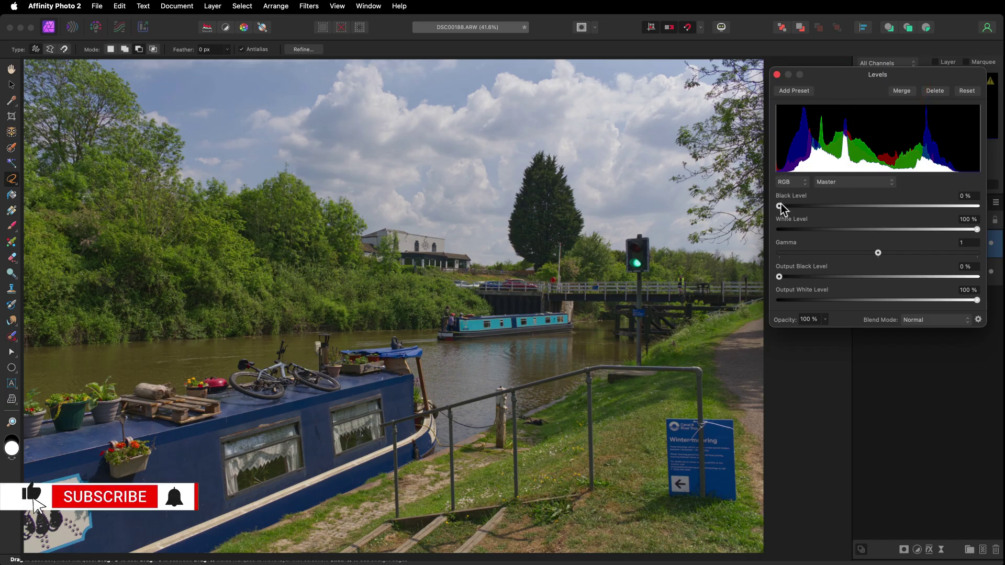
Step: Set Levels black 6%, white 88%, gamma 1.387, then select the DSC00188.ARW layer
left_click_drag(780, 208, 789, 211)
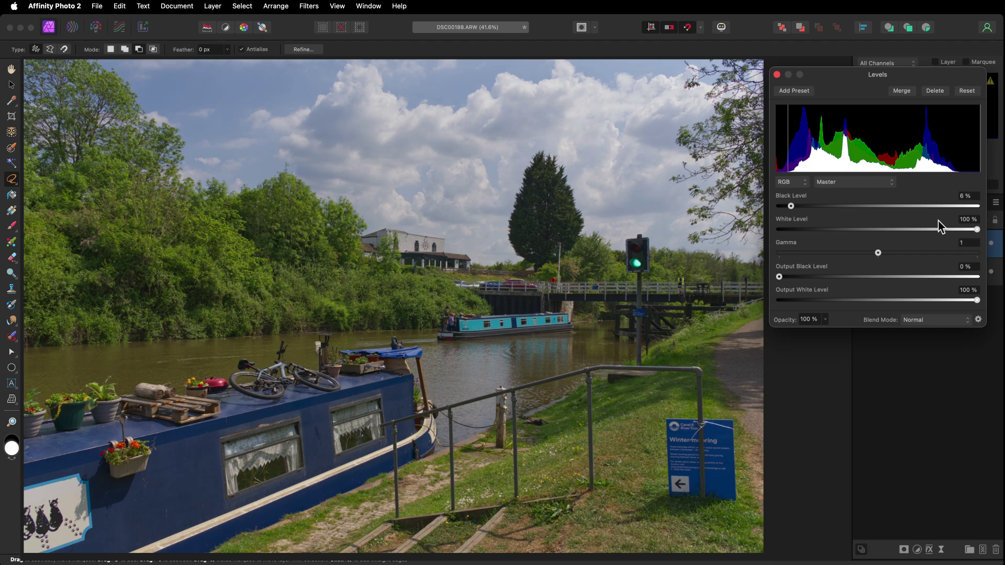
left_click_drag(976, 229, 954, 232)
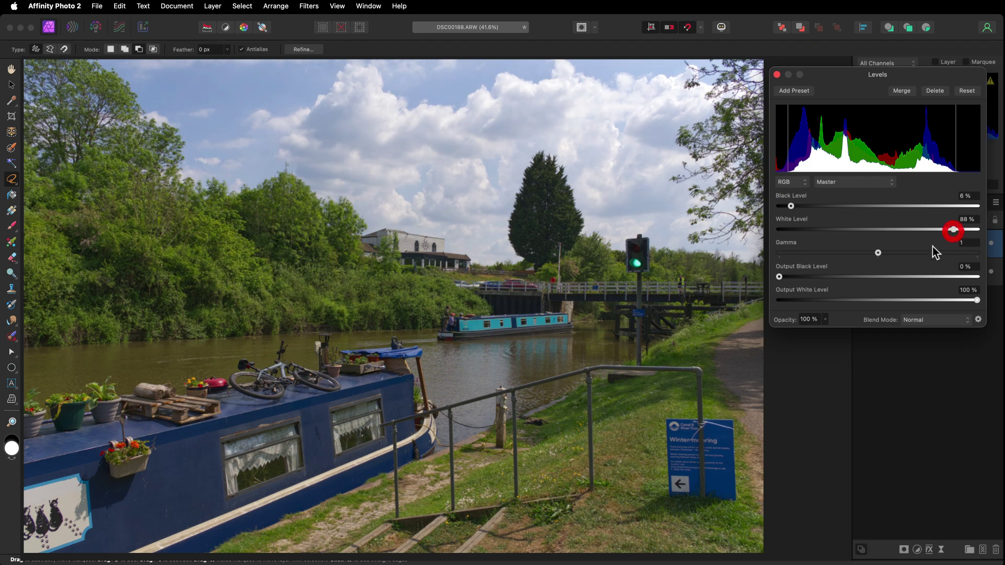
left_click_drag(877, 252, 906, 255)
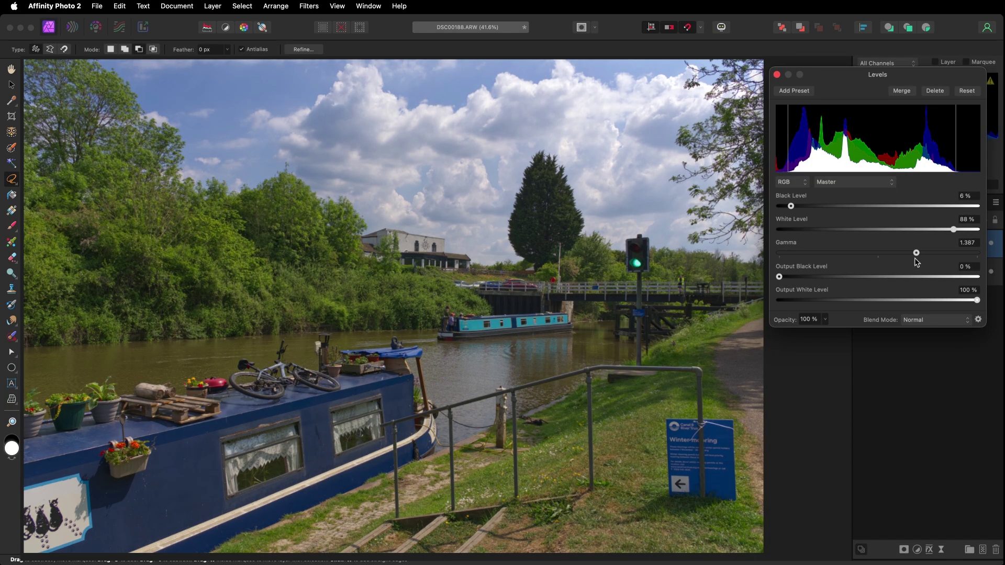
left_click(777, 74)
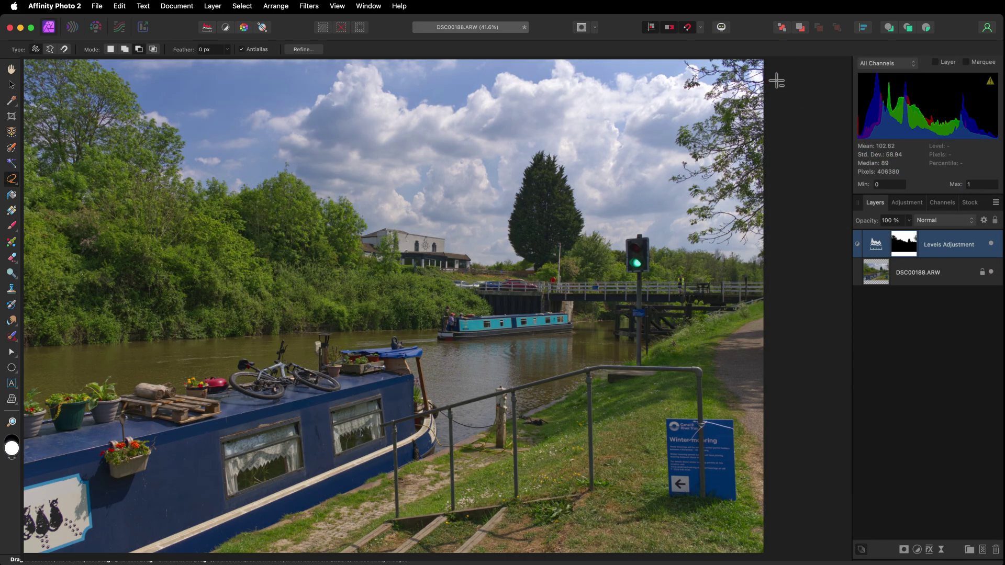
left_click(873, 275)
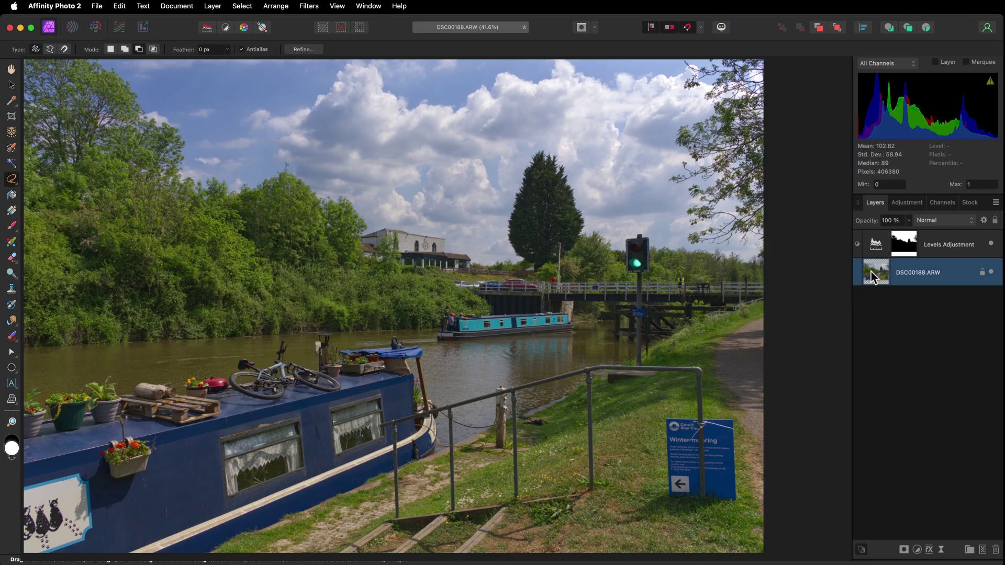
Step: Reopen the RAW layer in Develop with Show All Layers enabled in the preview
double_click(872, 276)
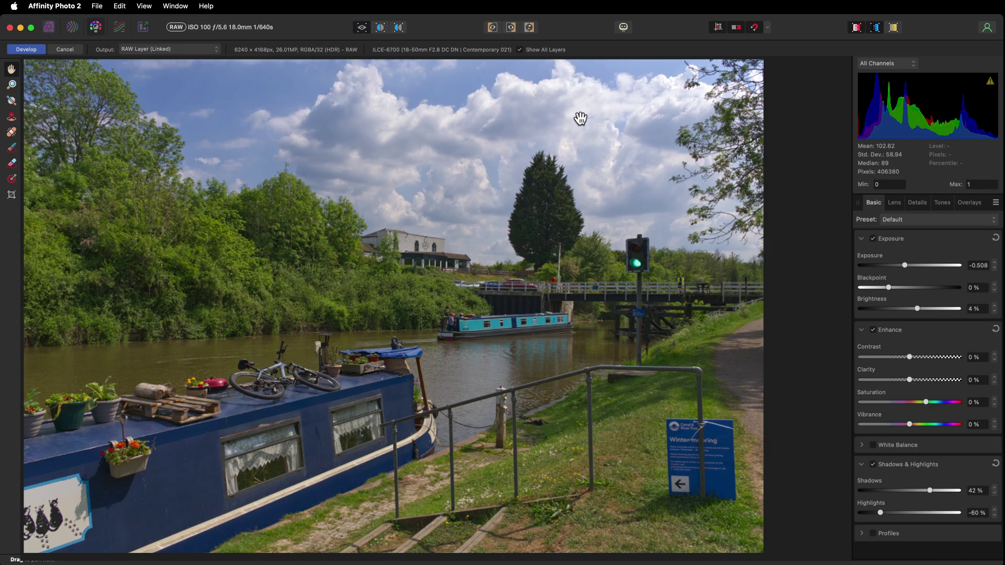
left_click(519, 49)
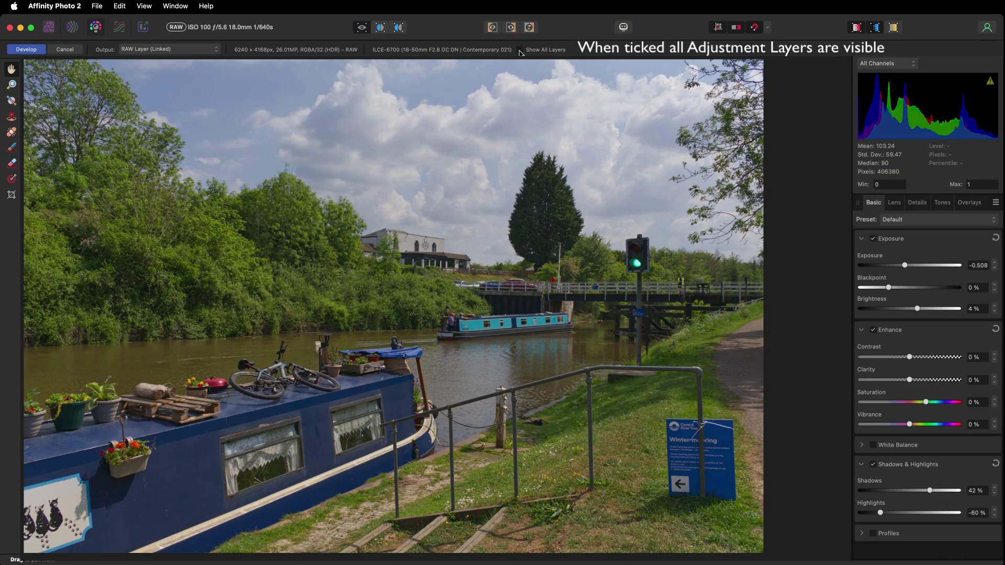
left_click(520, 50)
left_click(519, 50)
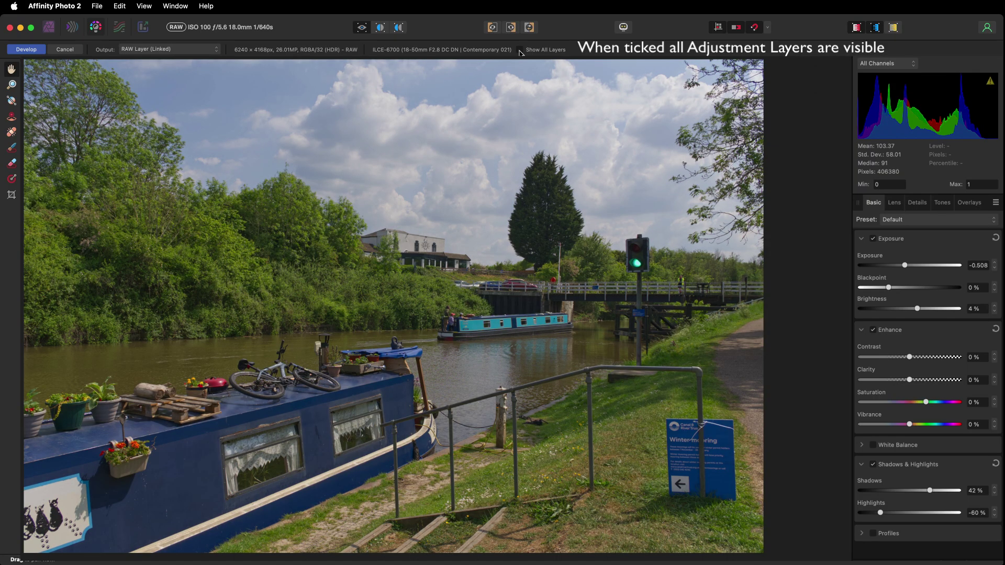
left_click(520, 51)
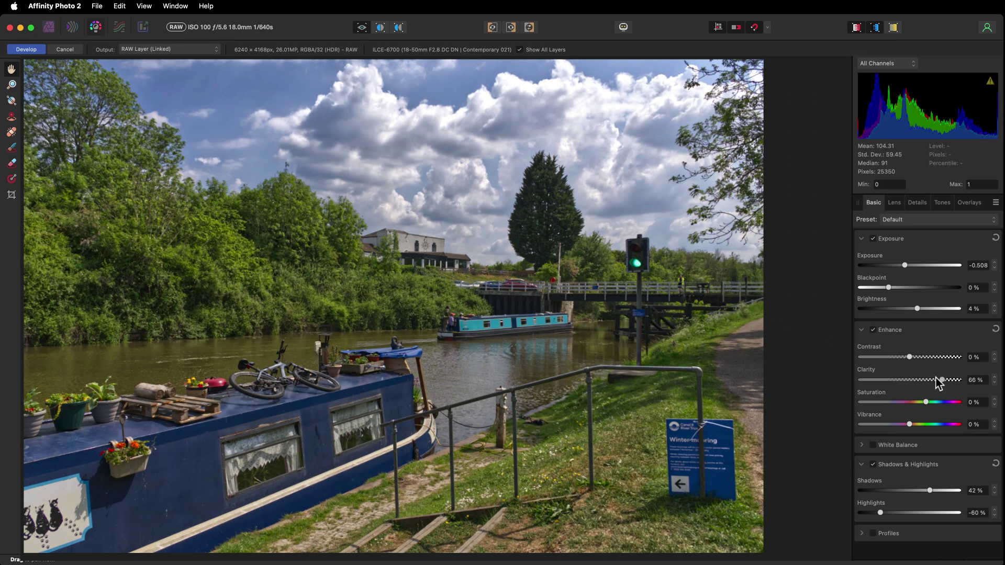
Step: Set Clarity to 30% and Vibrance to 14%
left_click_drag(909, 379, 934, 382)
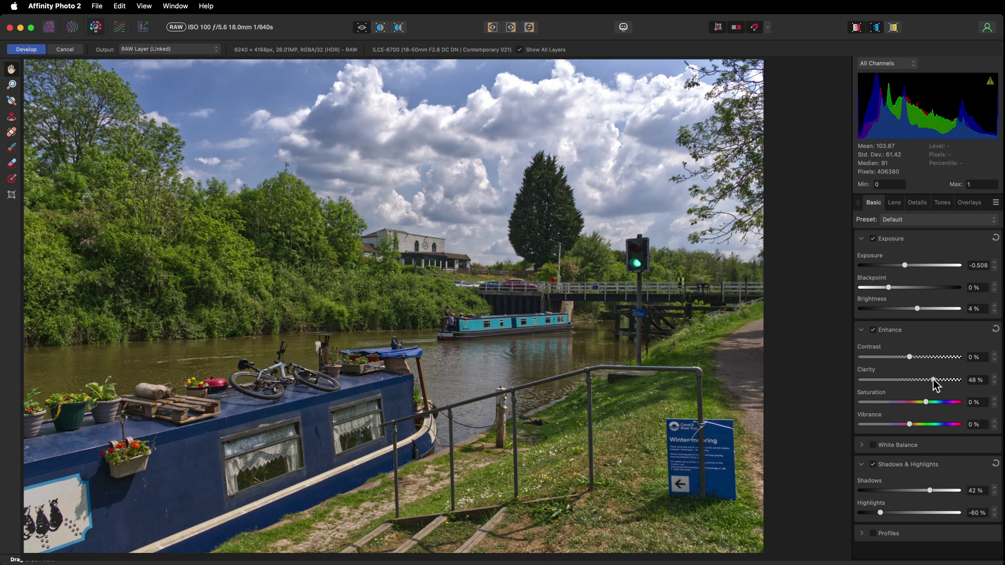
left_click_drag(934, 380, 924, 380)
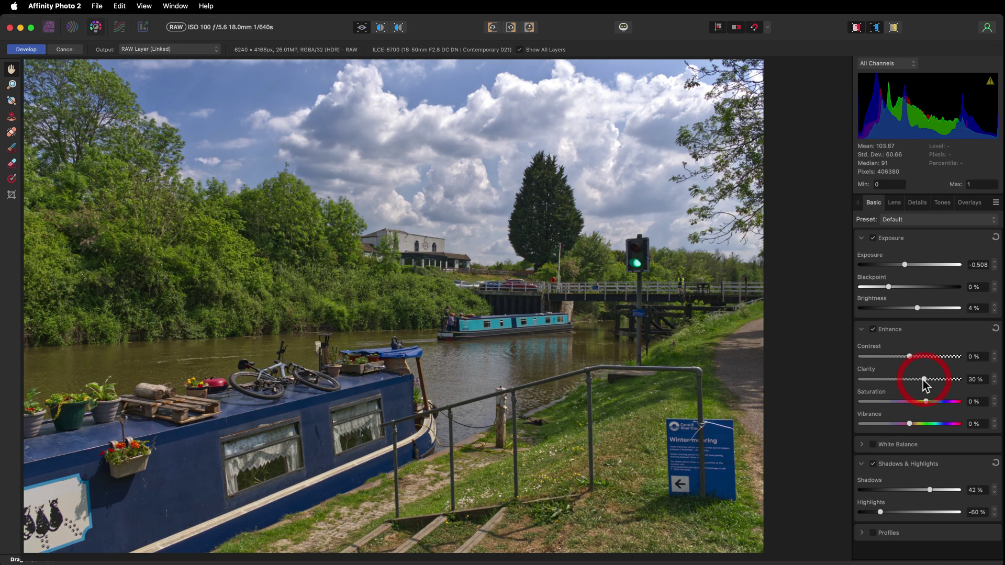
left_click_drag(909, 422, 907, 443)
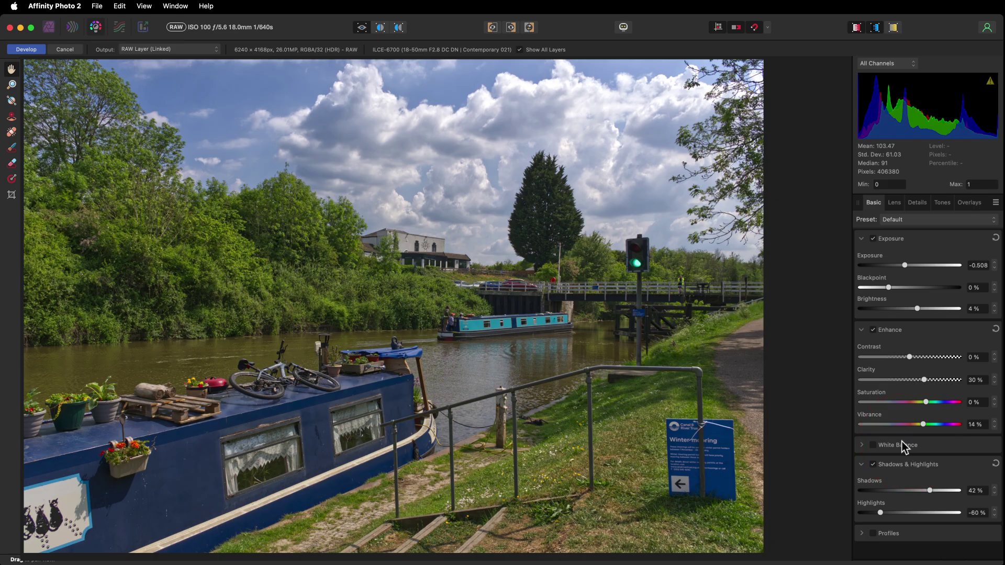
Step: Add a Gradient overlay from the boat upward and raise its Exposure
left_click(968, 205)
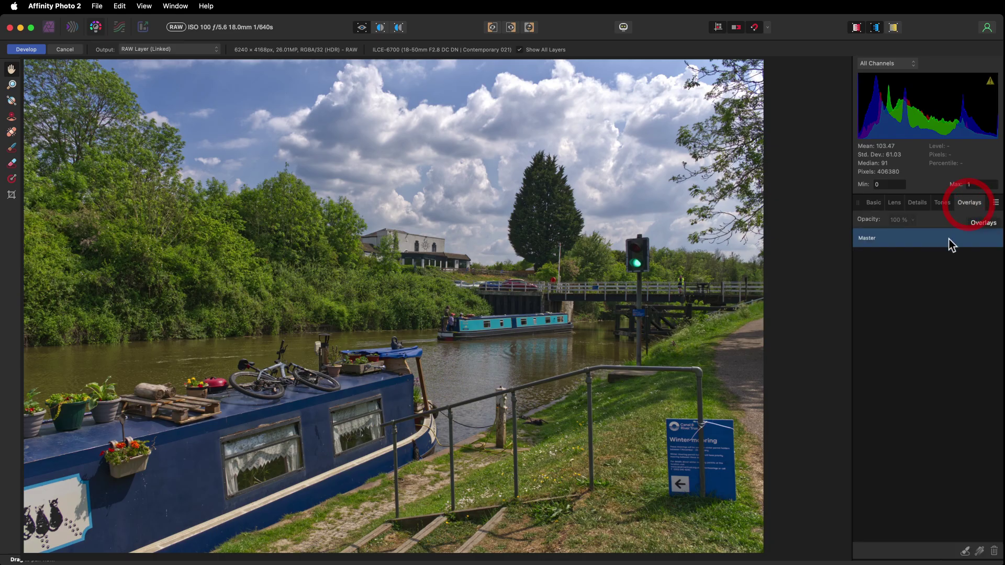
left_click(979, 551)
left_click_drag(261, 487, 342, 208)
left_click(871, 203)
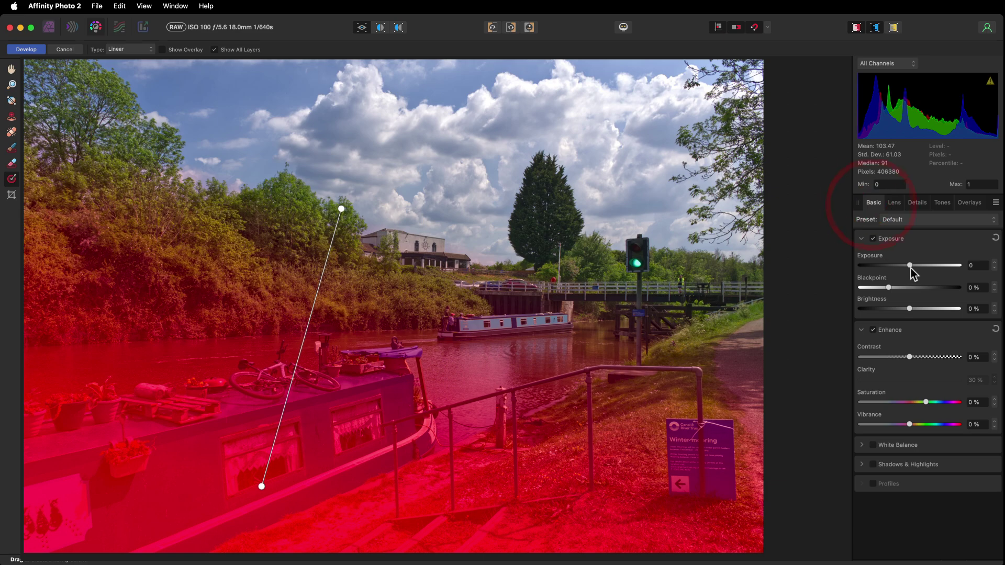
left_click_drag(909, 264, 913, 265)
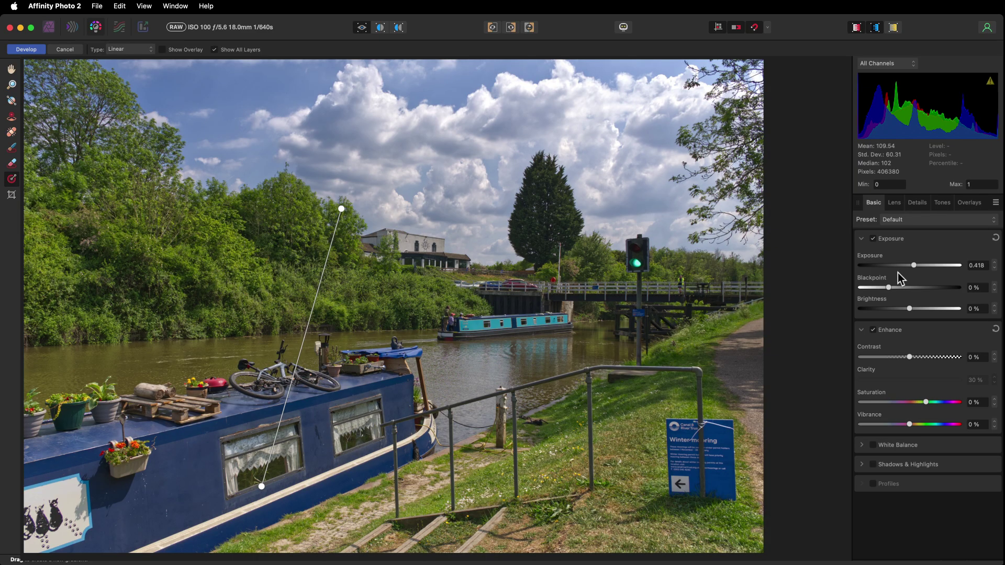
Step: Reselect the Master adjustments and apply the RAW development
left_click(969, 202)
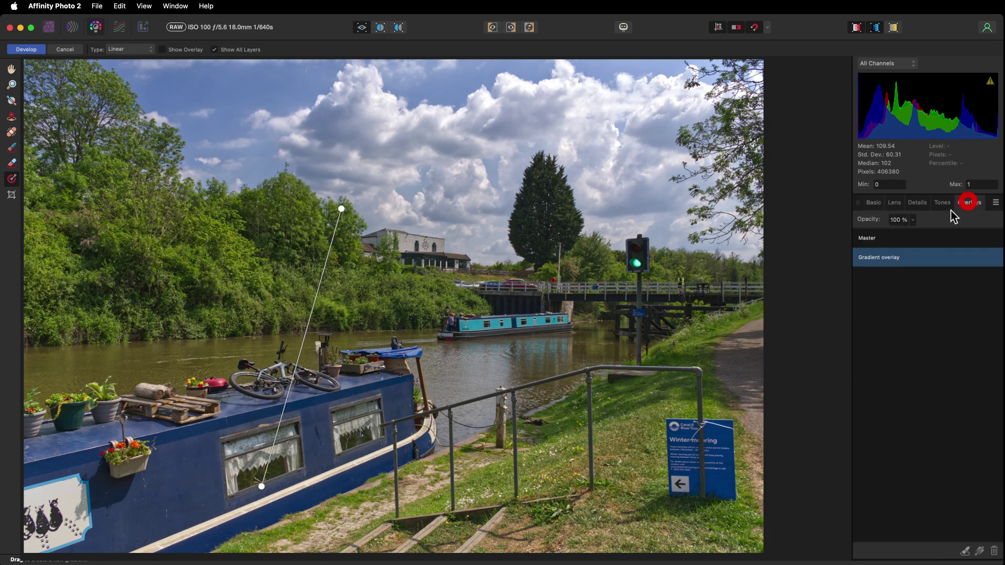
left_click(895, 238)
left_click(873, 202)
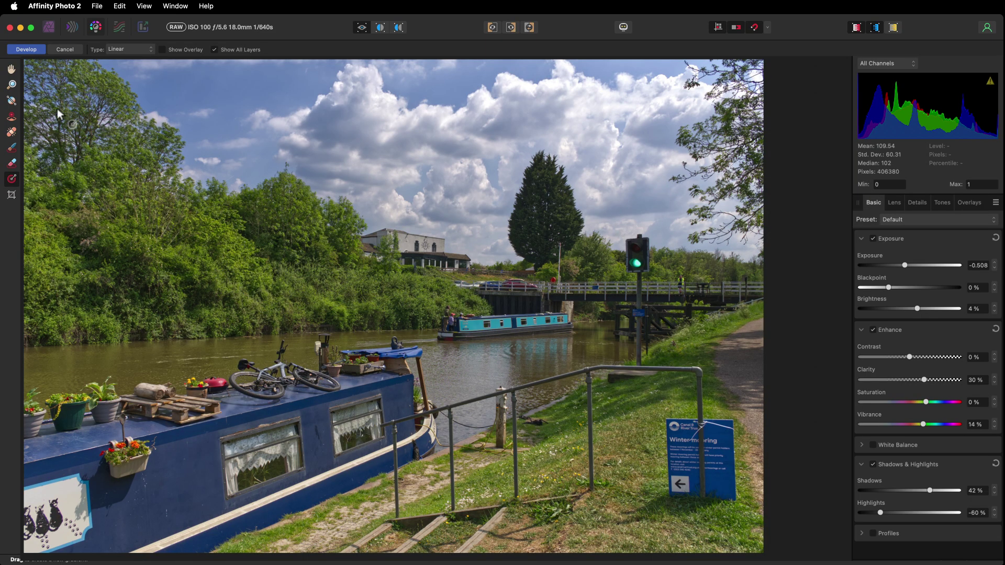
left_click(26, 49)
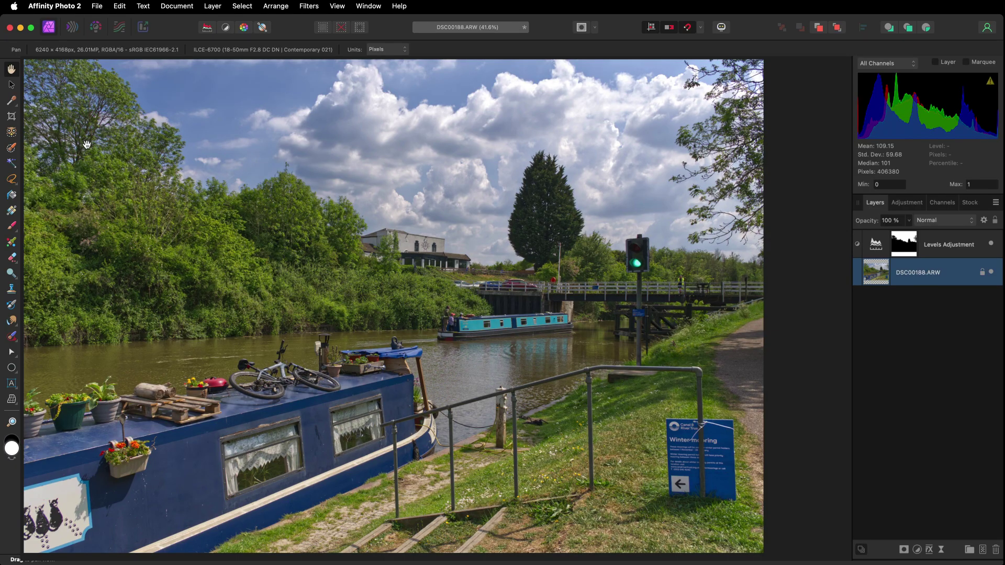
Step: Add a White Balance adjustment layer above the Levels Adjustment layer
left_click(947, 244)
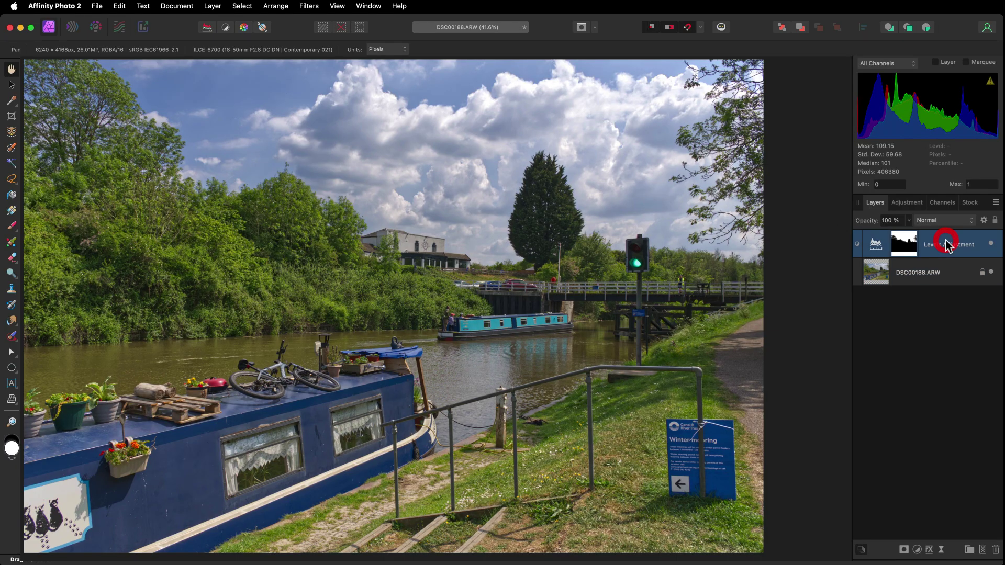
left_click(916, 548)
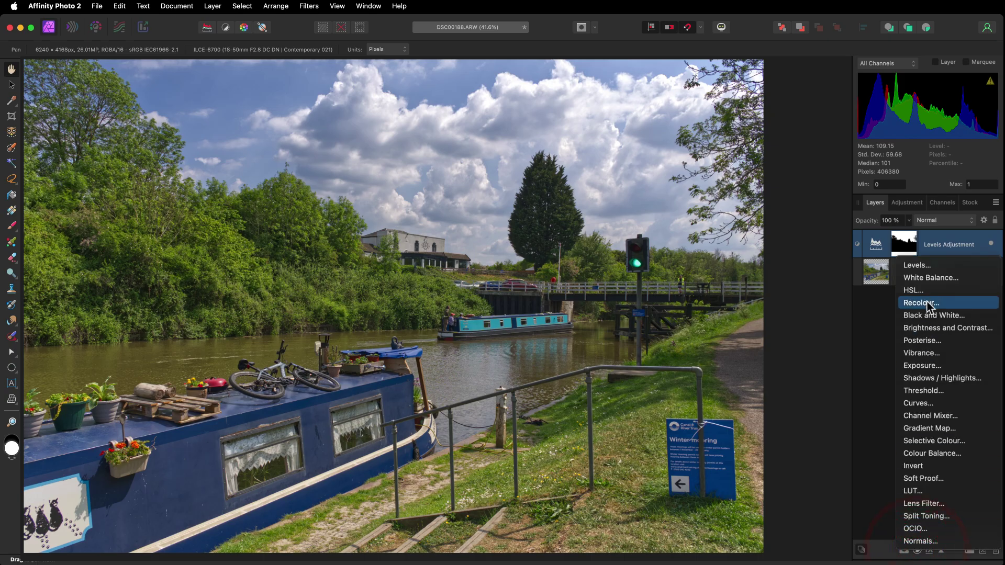
left_click(927, 278)
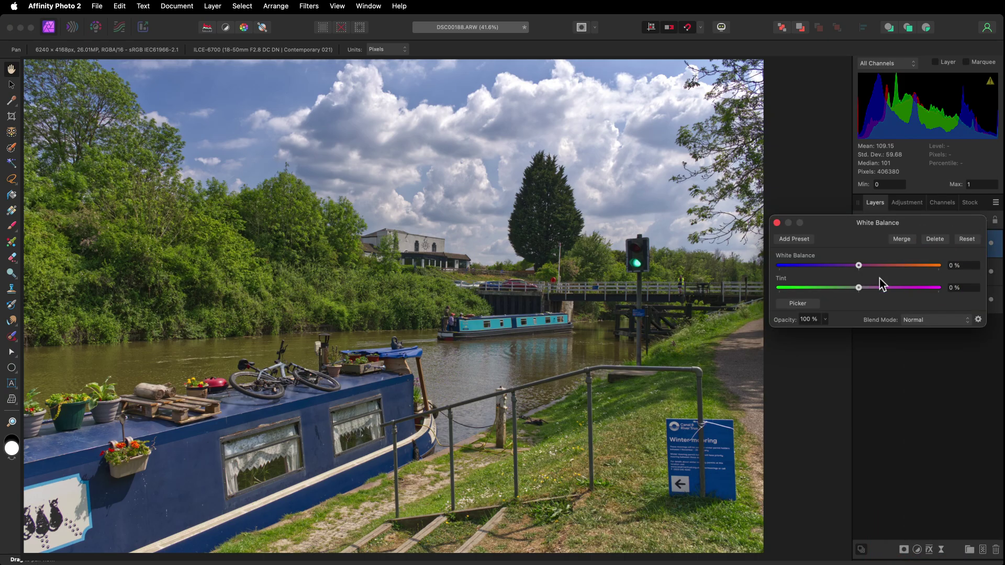
Step: Sample neutral spots with the Picker, then set White Balance -19% and Tint 15%
left_click(797, 304)
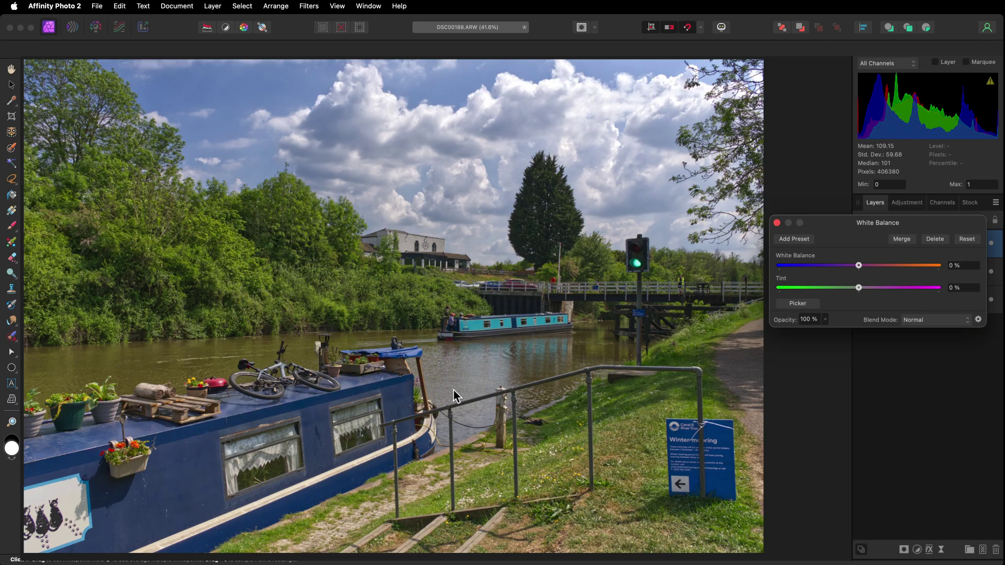
left_click(534, 298)
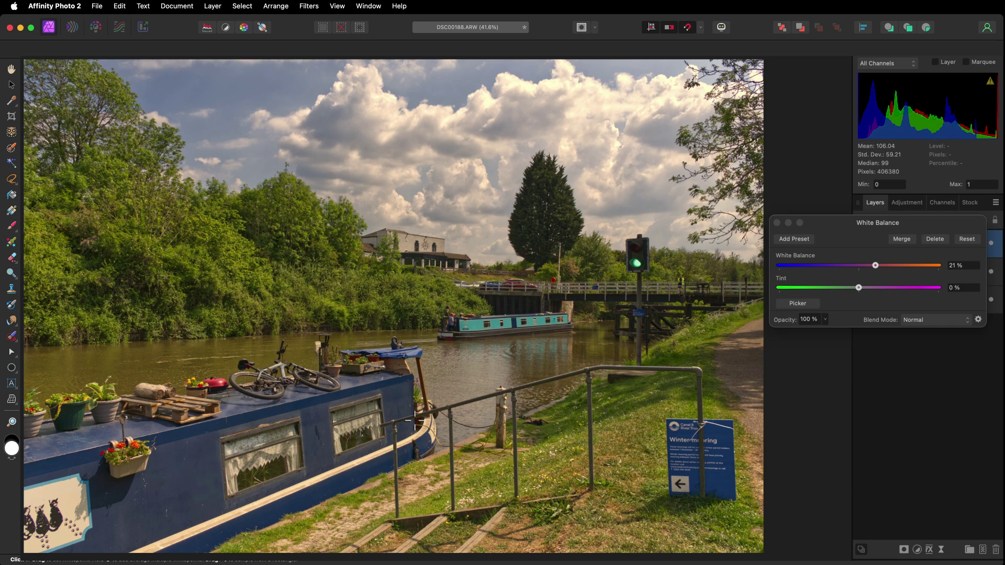
left_click(416, 434)
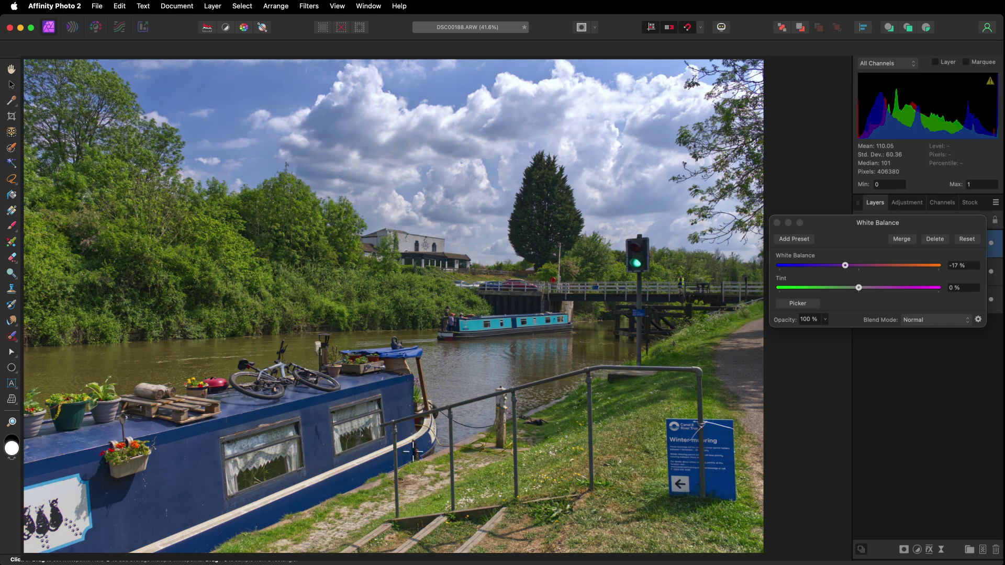
left_click(430, 524)
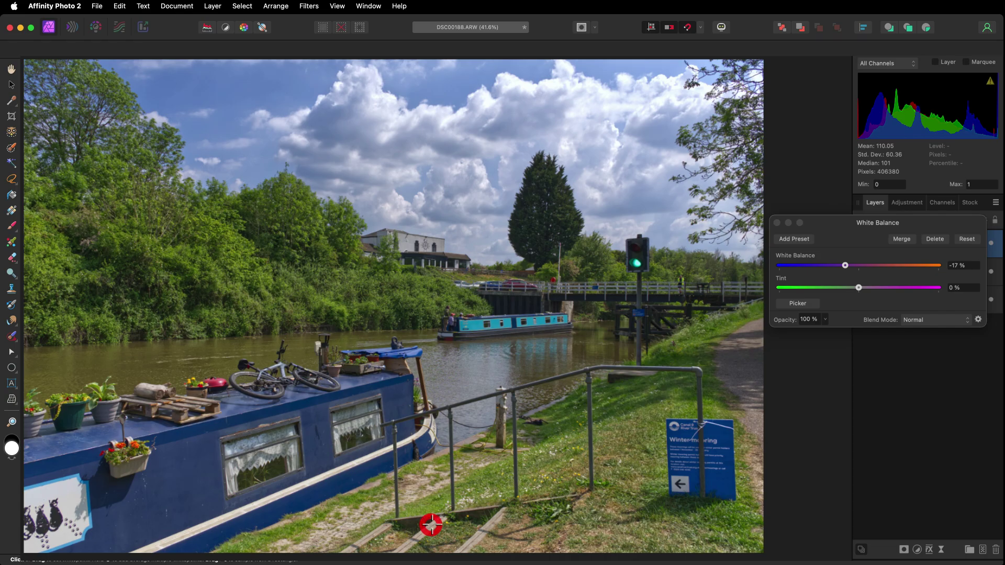
left_click(738, 355)
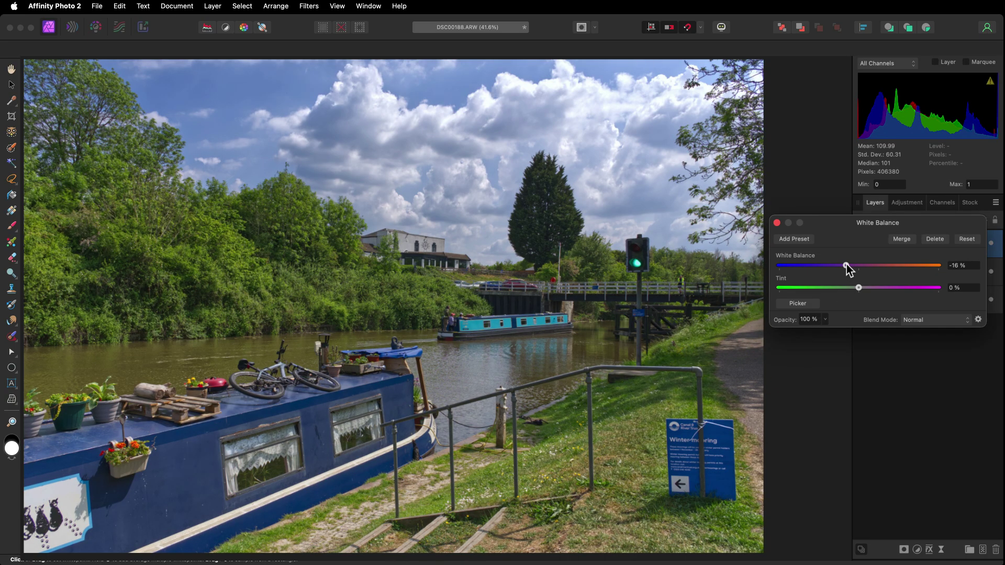
left_click_drag(846, 265, 843, 265)
left_click_drag(861, 287, 867, 287)
left_click_drag(868, 287, 870, 289)
Step: Close the White Balance settings and compare the photo with the Levels Adjustment hidden and shown
left_click(777, 223)
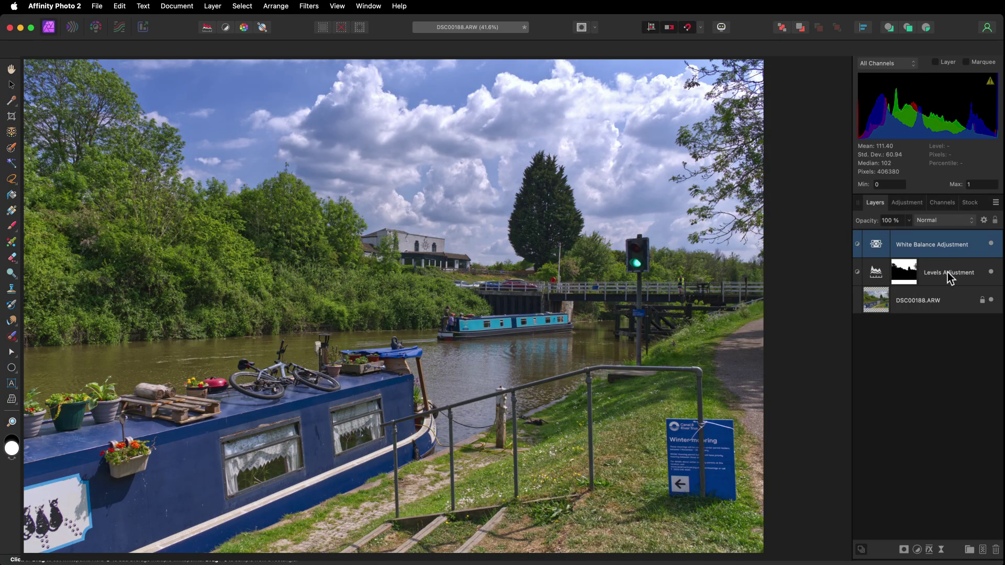
left_click(947, 272)
left_click(990, 272)
left_click(990, 272)
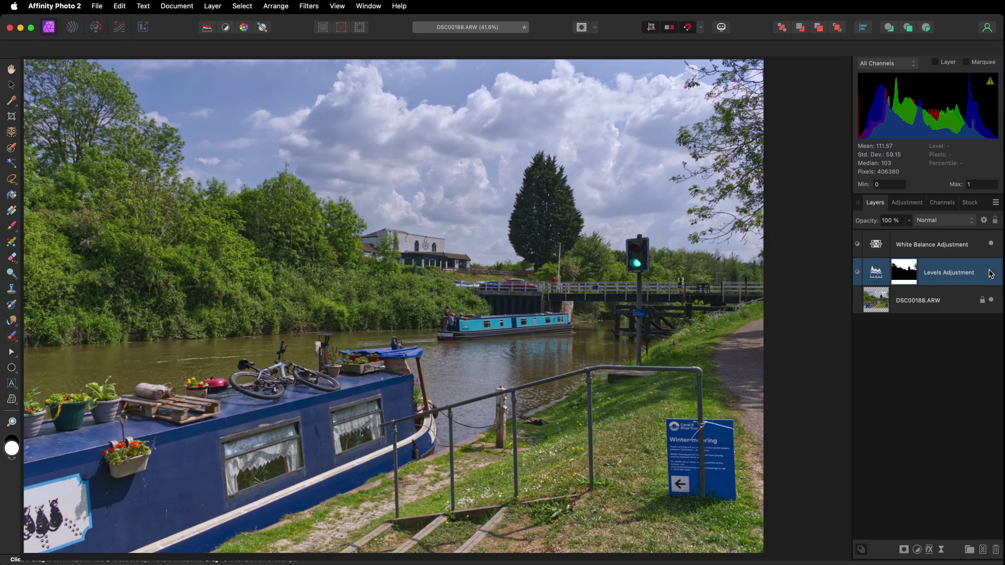
left_click(990, 272)
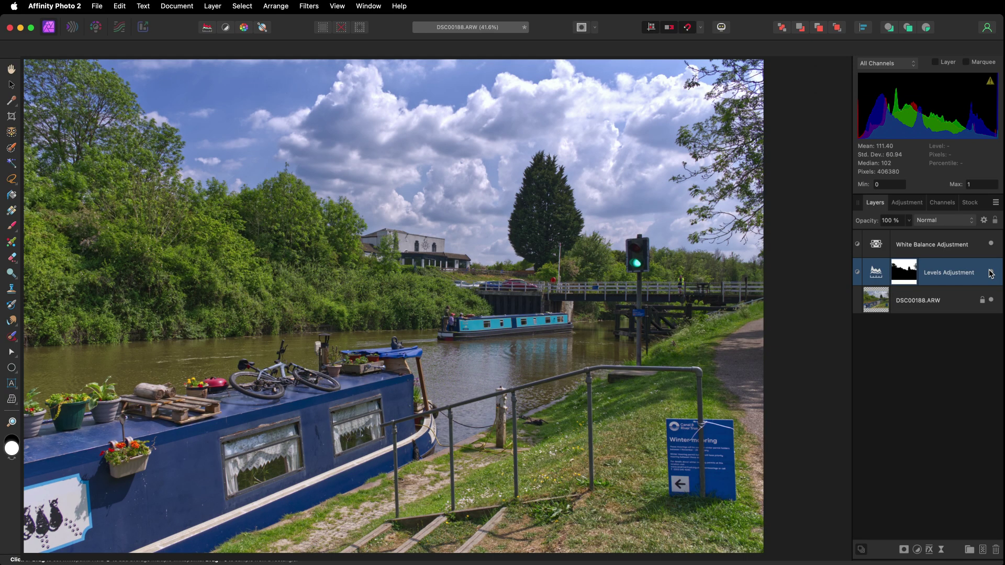
left_click(990, 272)
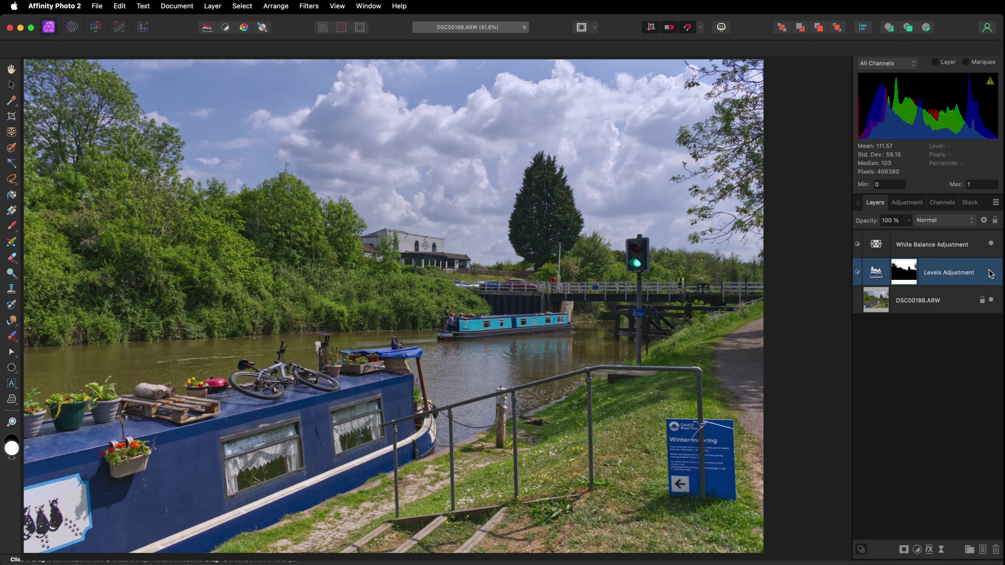
left_click(990, 272)
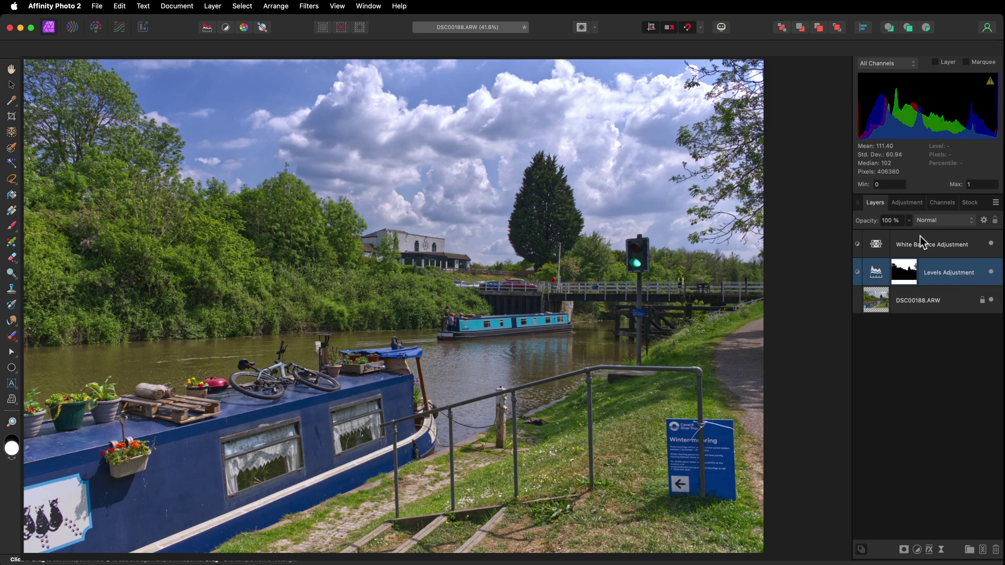
Step: Lower the Levels Adjustment opacity to 73% and select the DSC00188.ARW photo layer
left_click_drag(909, 222, 876, 243)
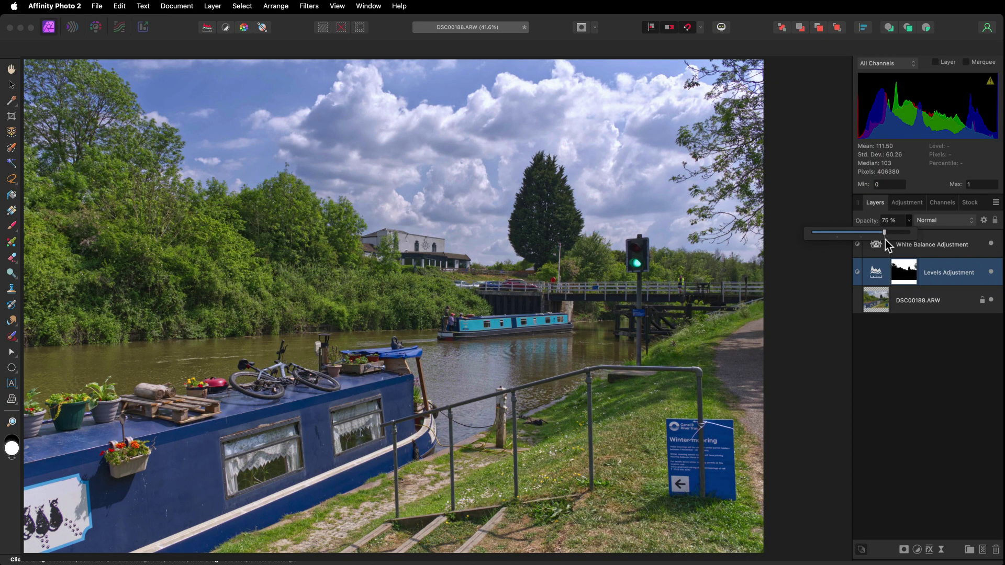
left_click(953, 366)
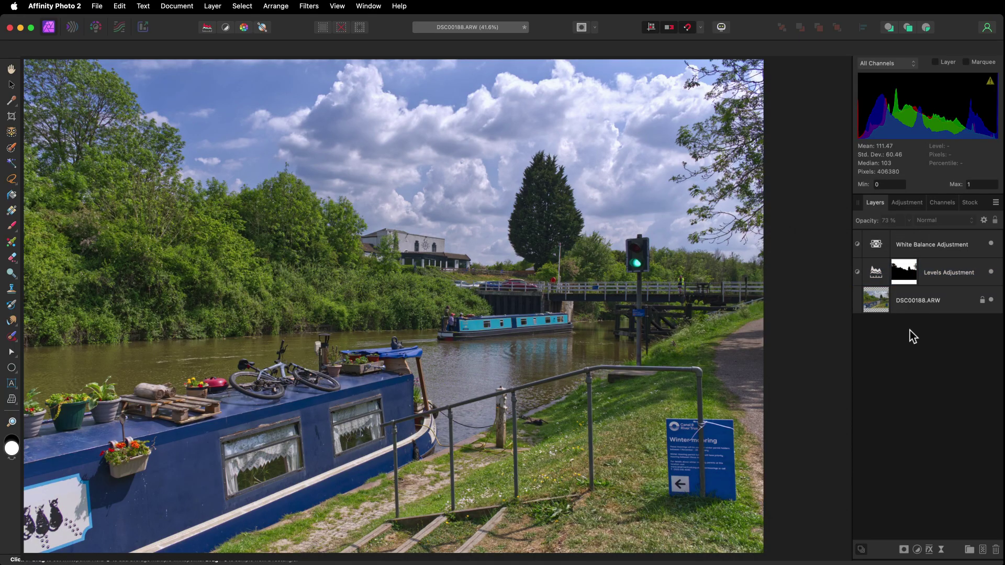
left_click(877, 300)
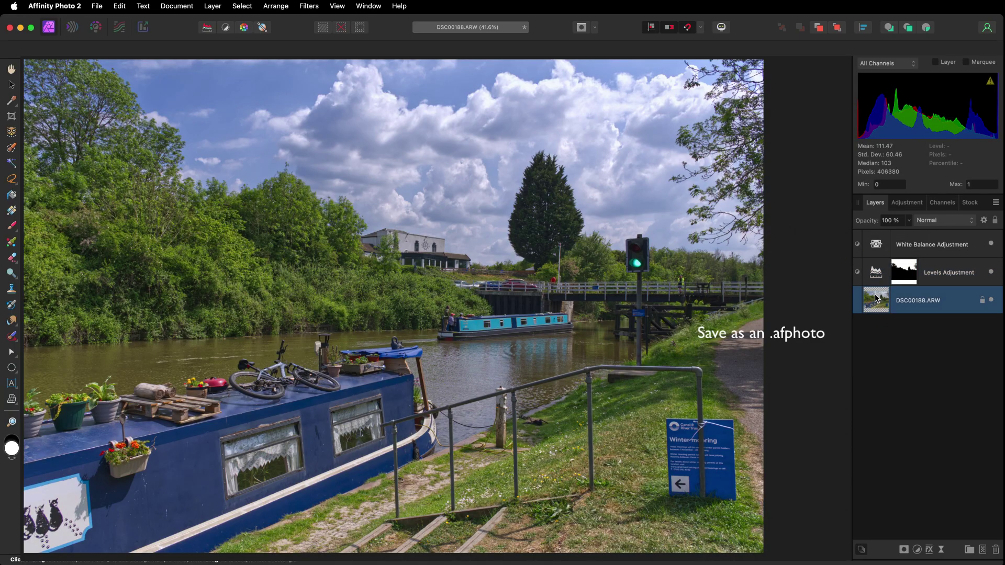